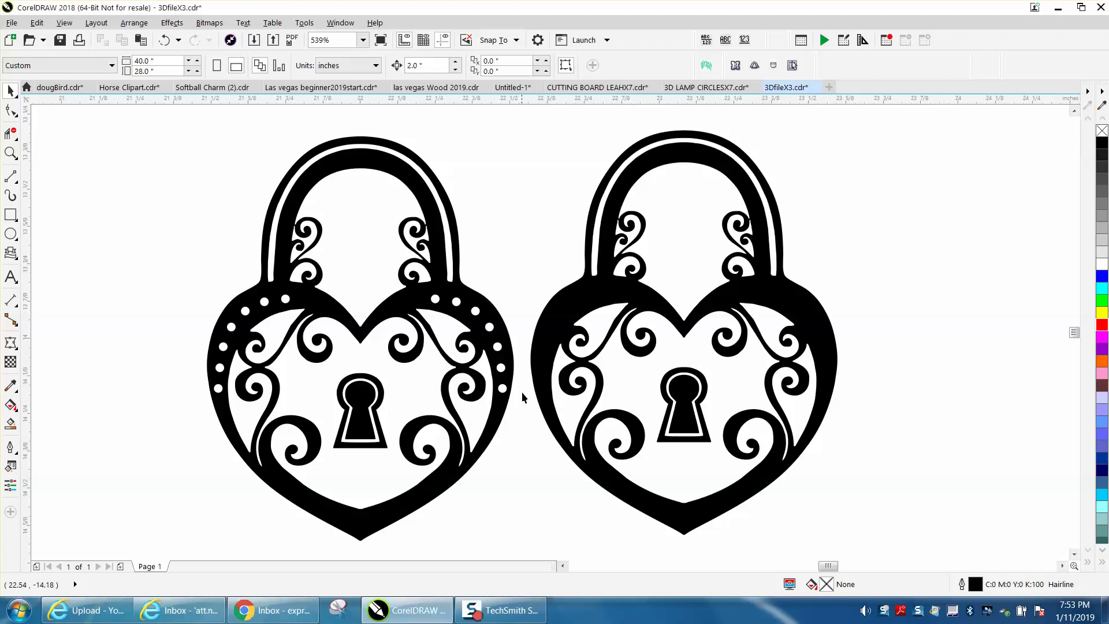
- Zoom out from 539% to 125% to show the red outlines left of the padlocks
scroll(522, 392, "down", 5)
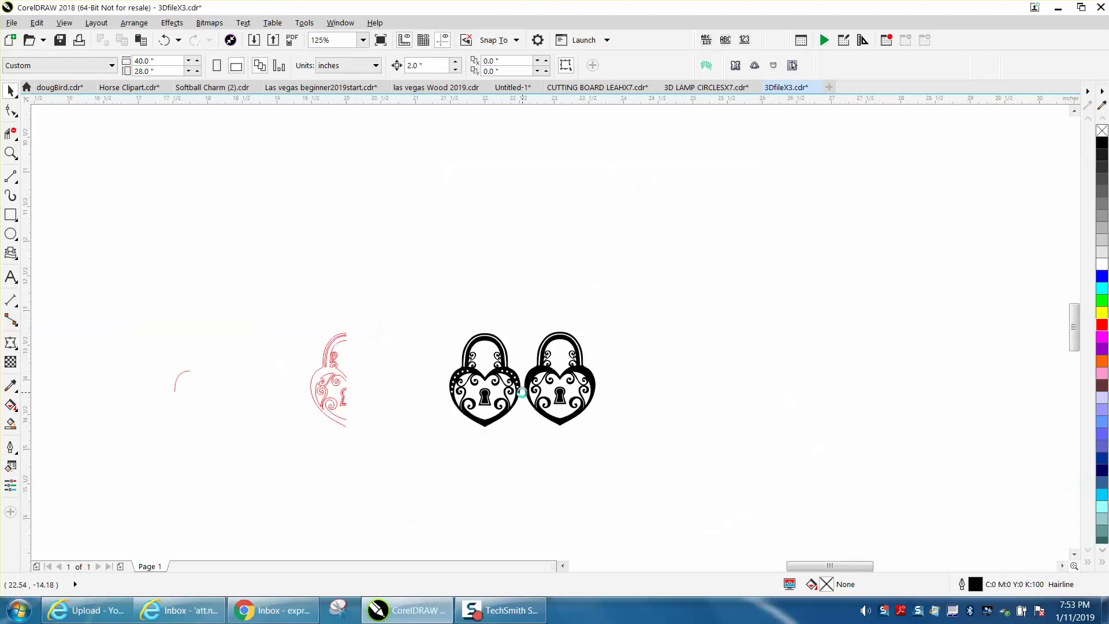
- Zoom in closely on the red half-heart outline and its small arc
left_click(10, 153)
left_click_drag(148, 271, 453, 454)
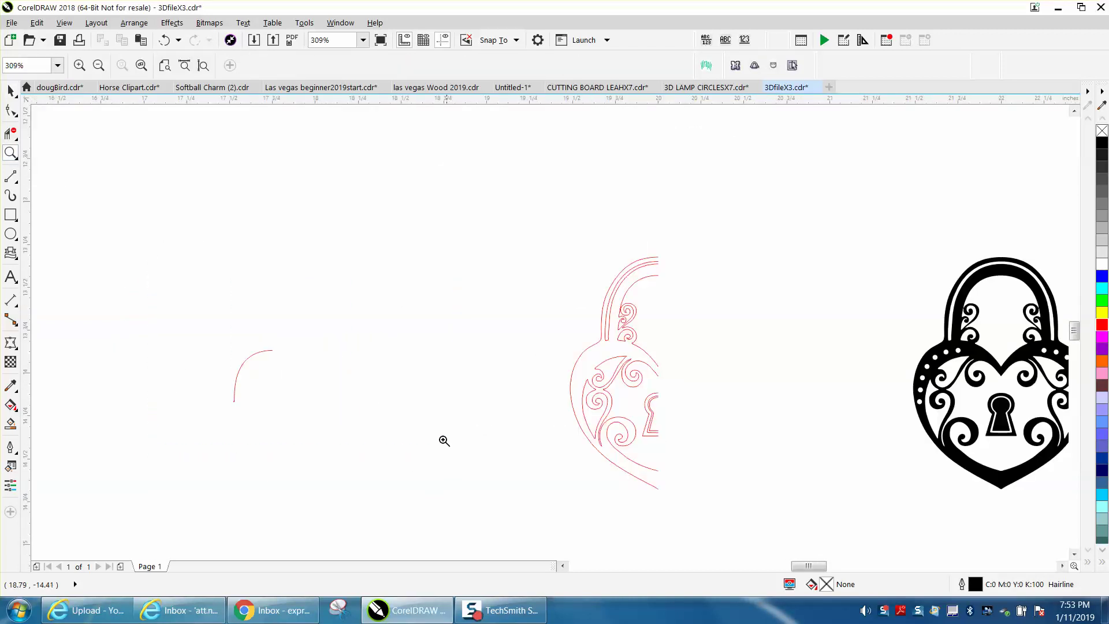
left_click(10, 91)
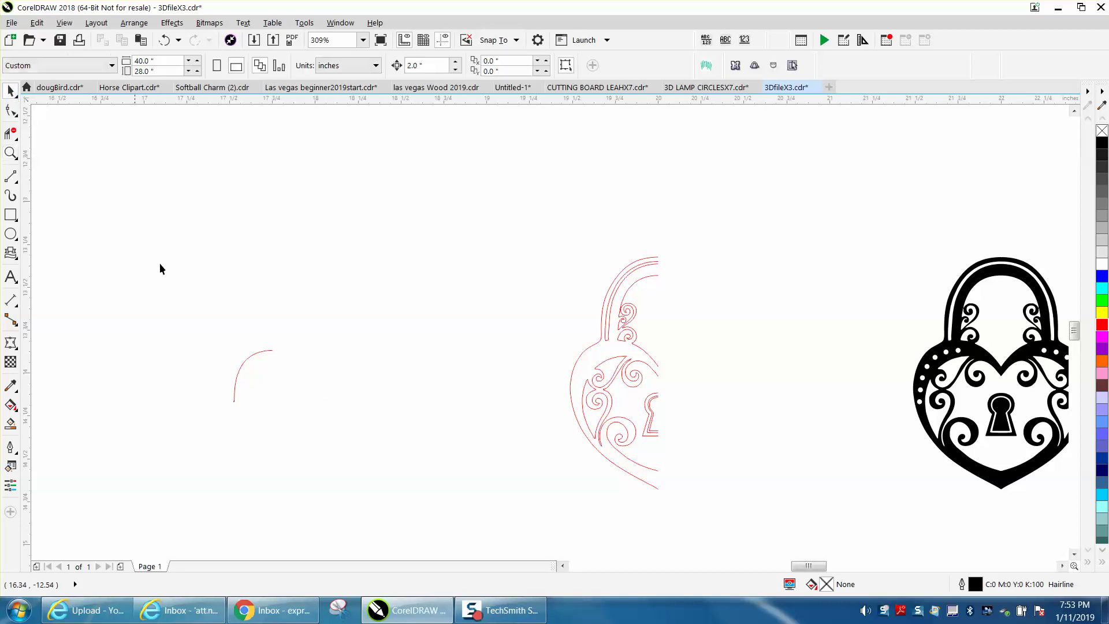
left_click(264, 352)
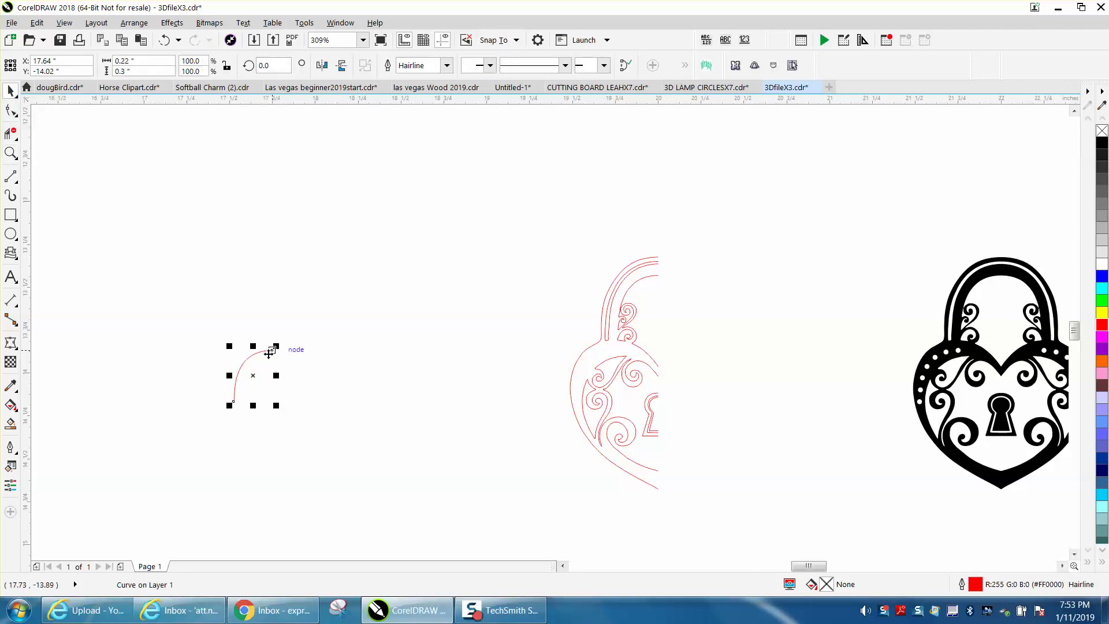
key("ctrl+z")
scroll(68, 165, "up", 3)
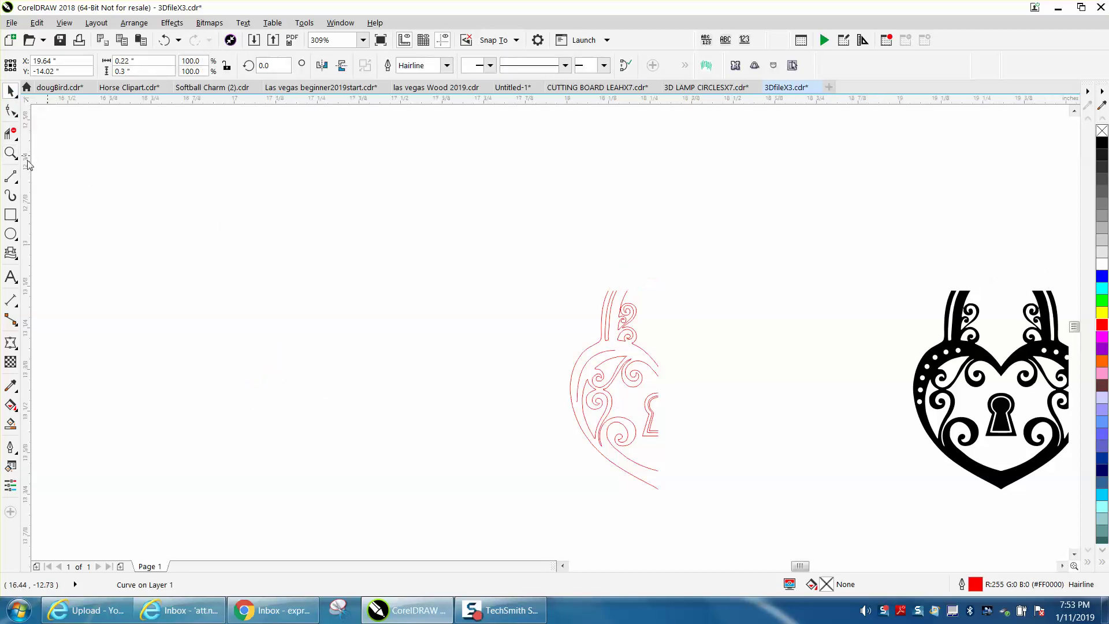
left_click(11, 153)
scroll(586, 307, "down", 5)
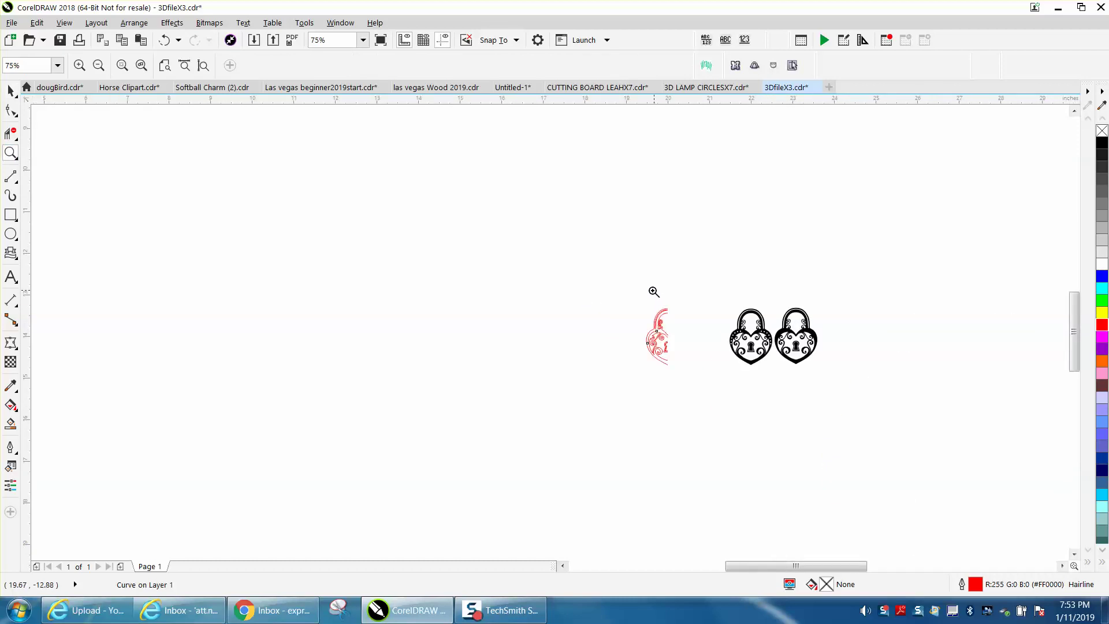
left_click_drag(650, 296, 713, 387)
left_click_drag(339, 131, 629, 474)
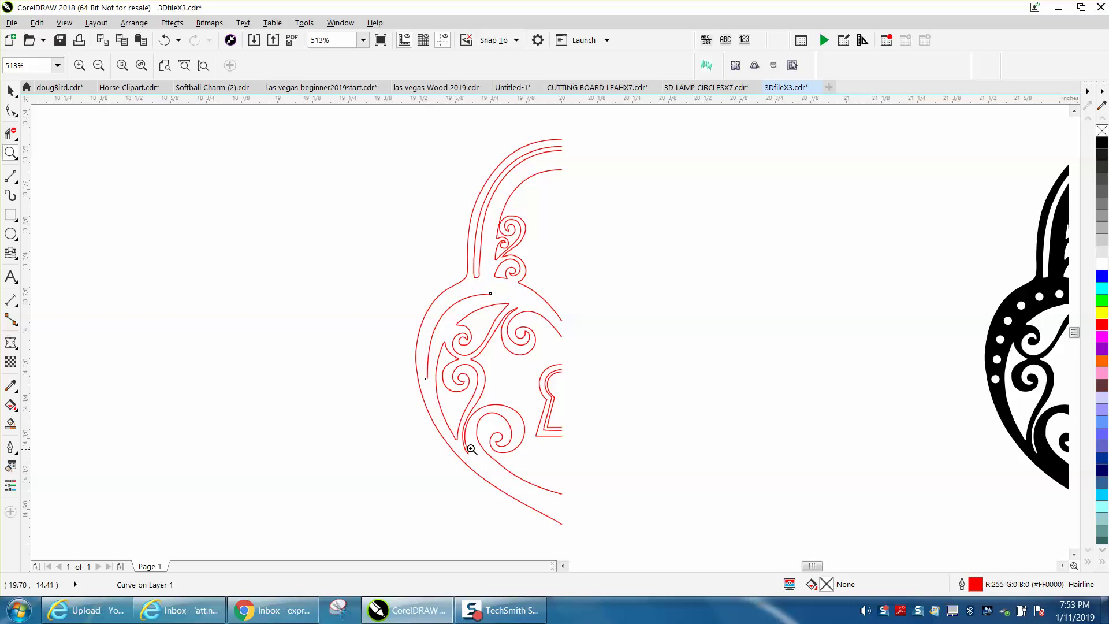
key("space")
- Set the nudge distance to 1 inch and nudge the small red arc one inch left
left_click(404, 250)
type("1")
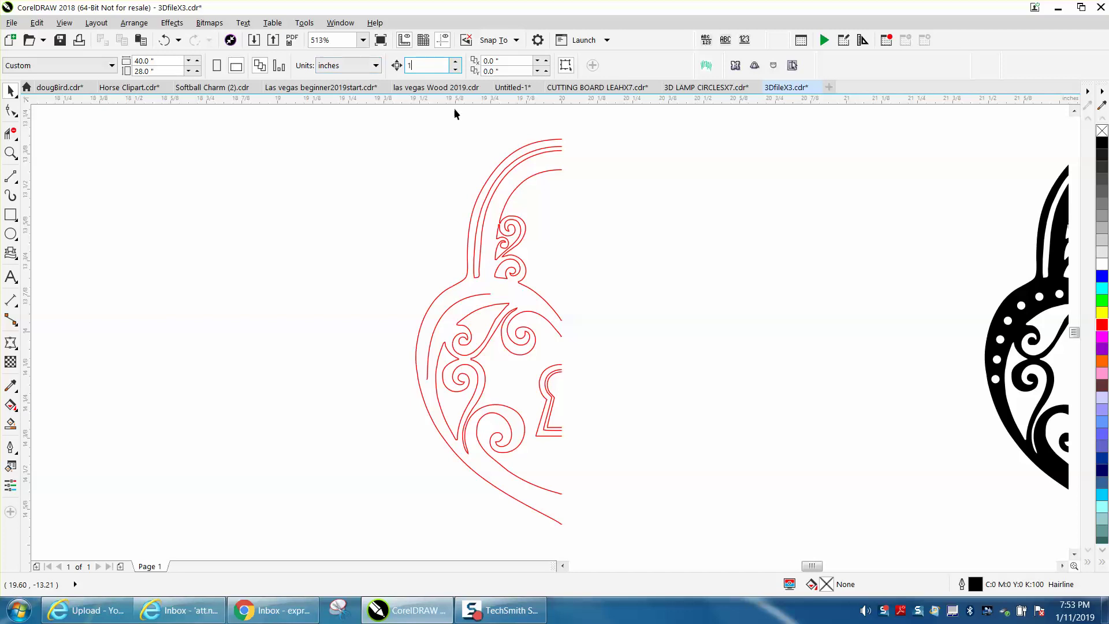
left_click(478, 298)
key("Left")
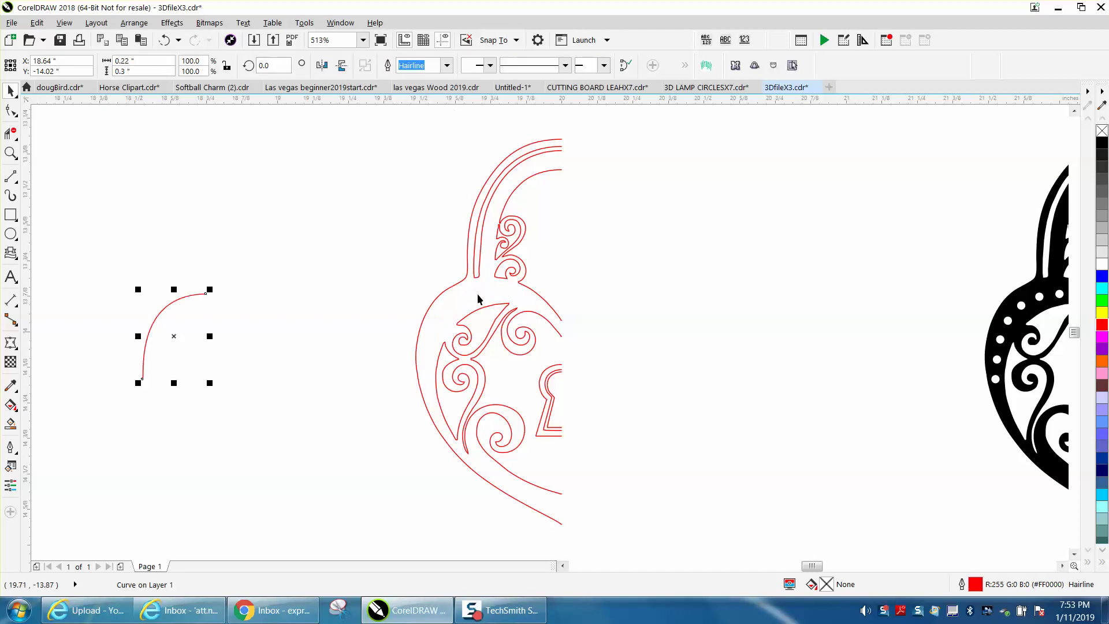
- Draw a tiny circle just above the arc with the Ellipse tool
left_click(11, 234)
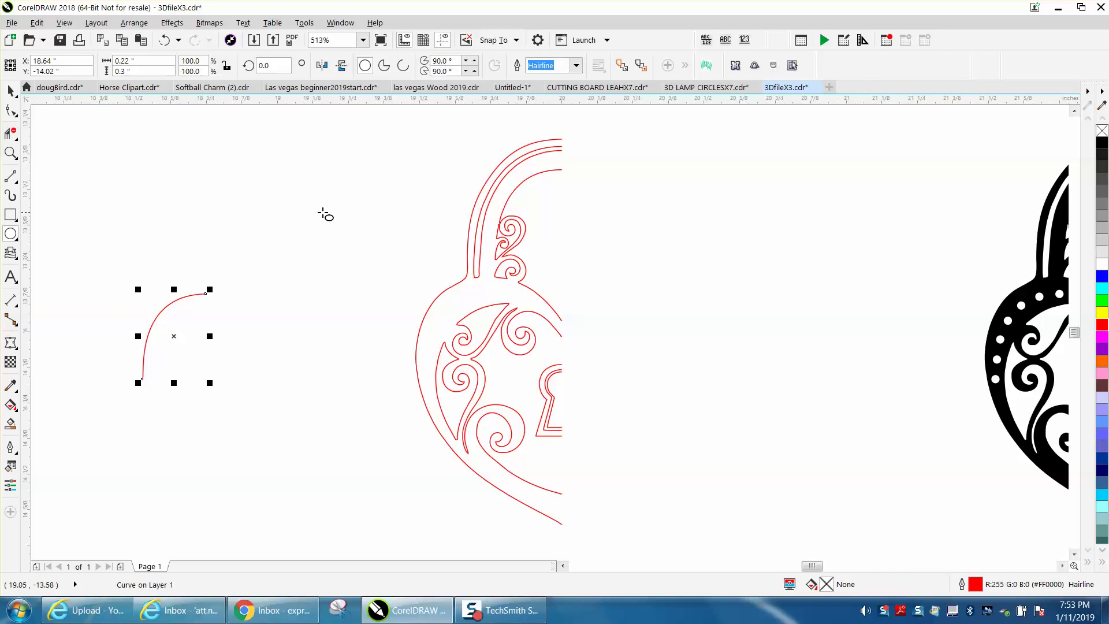
left_click(348, 209)
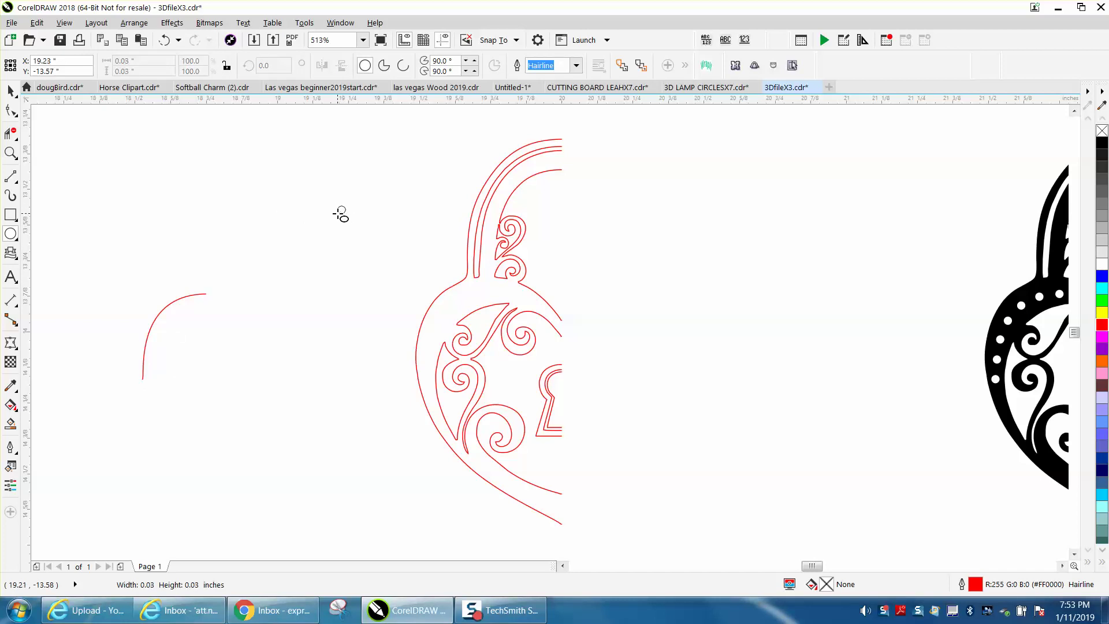
left_click_drag(340, 214, 340, 214)
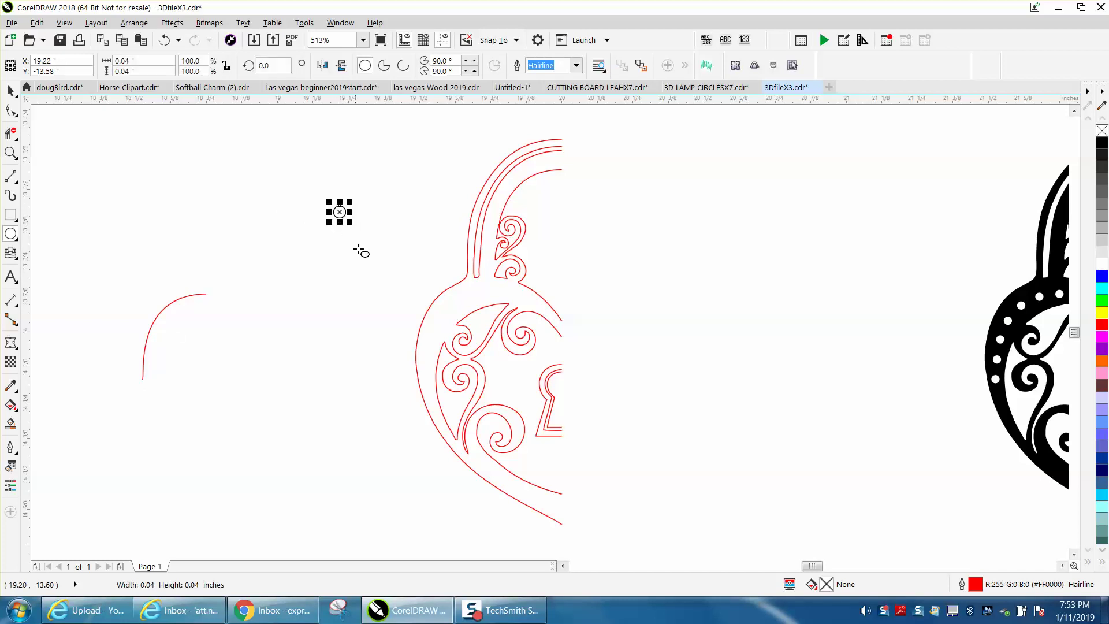
- Set the outline pen colour to Red (#FF0000) in the Outline Pen dialog
double_click(976, 584)
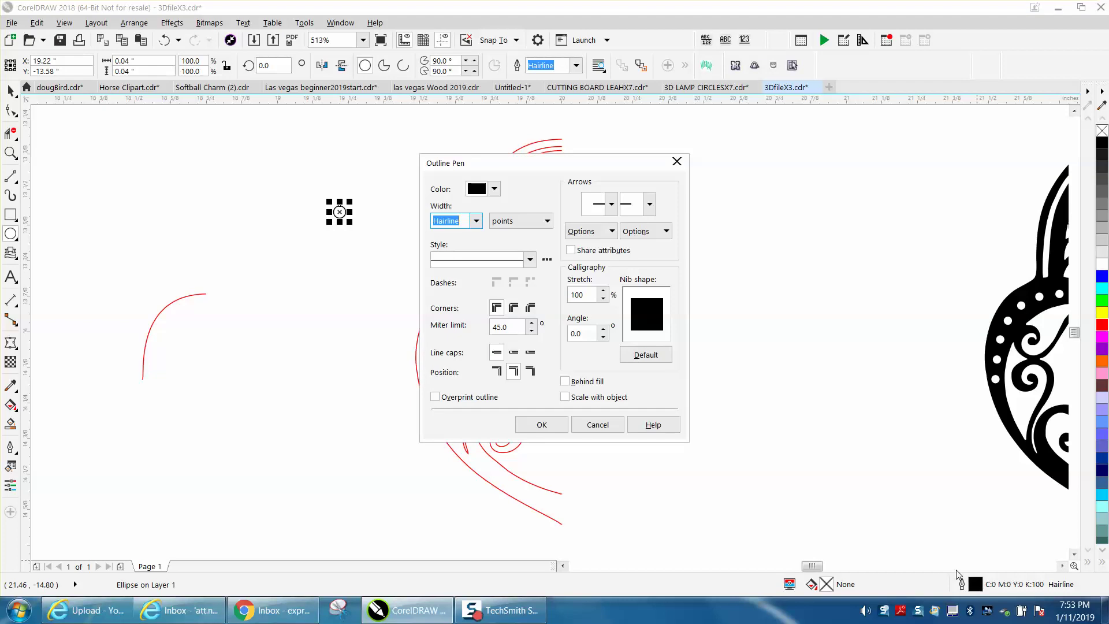
left_click(477, 221)
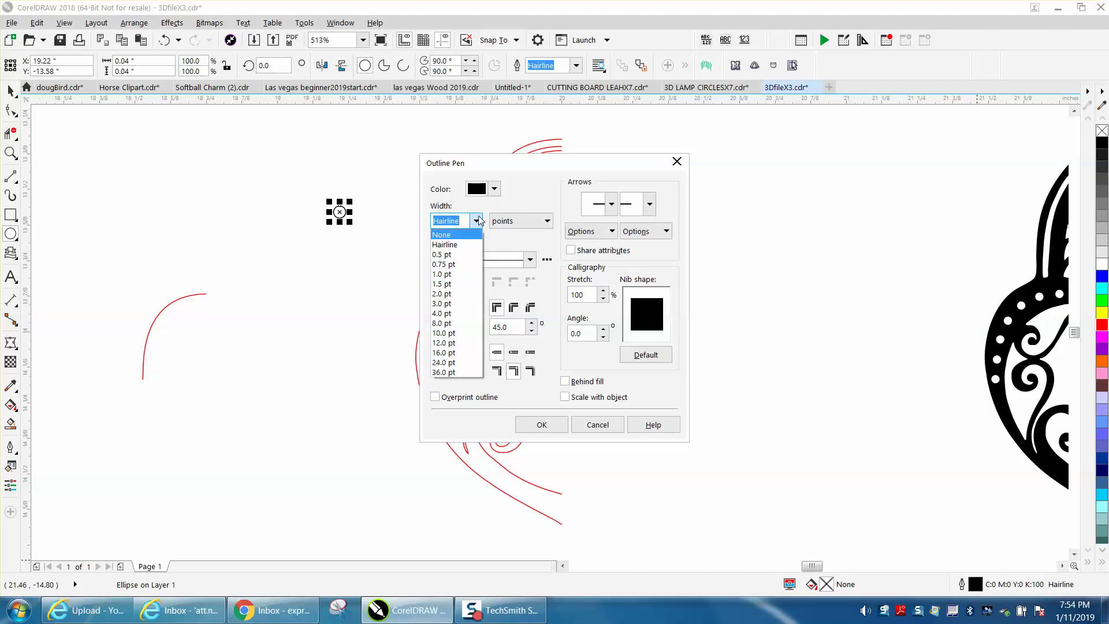
left_click(495, 191)
left_click(496, 191)
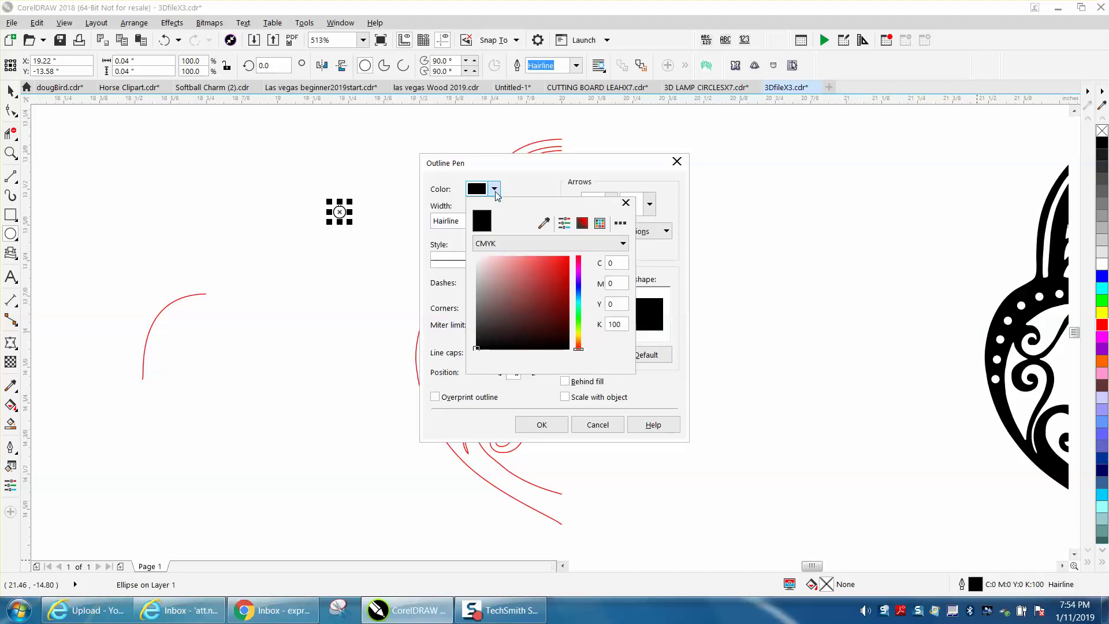
left_click(600, 224)
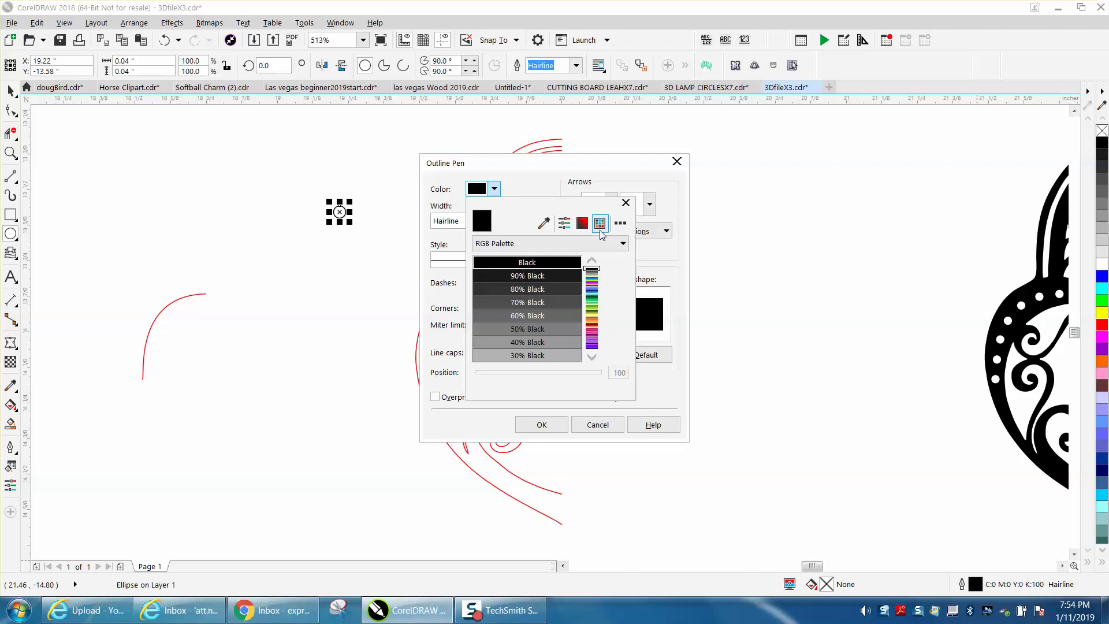
left_click(591, 285)
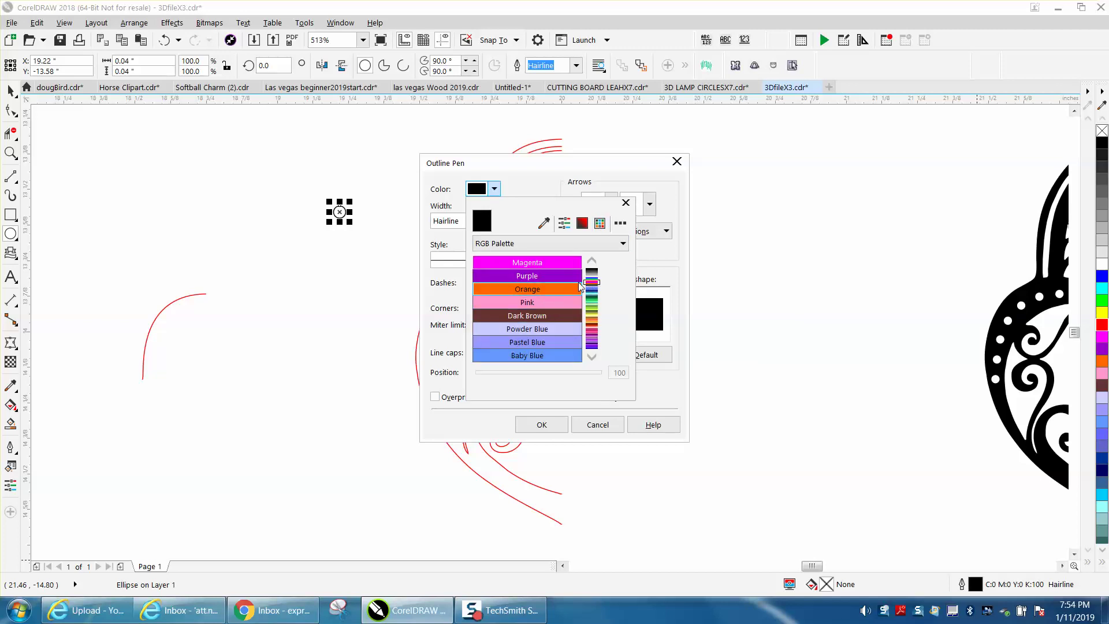
left_click(591, 260)
left_click(562, 261)
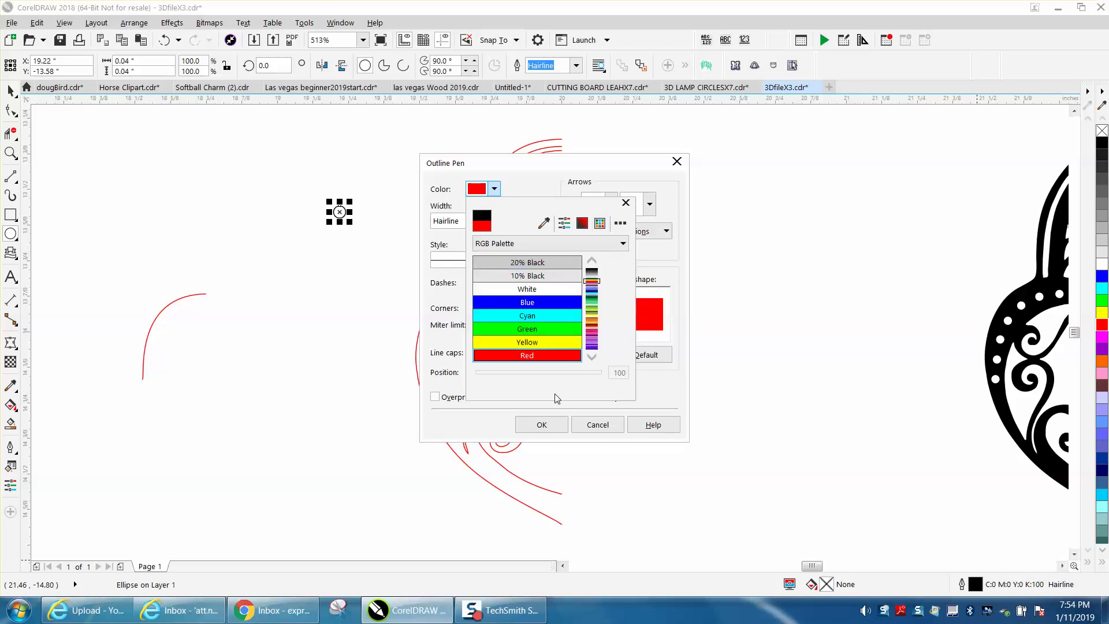
left_click(538, 425)
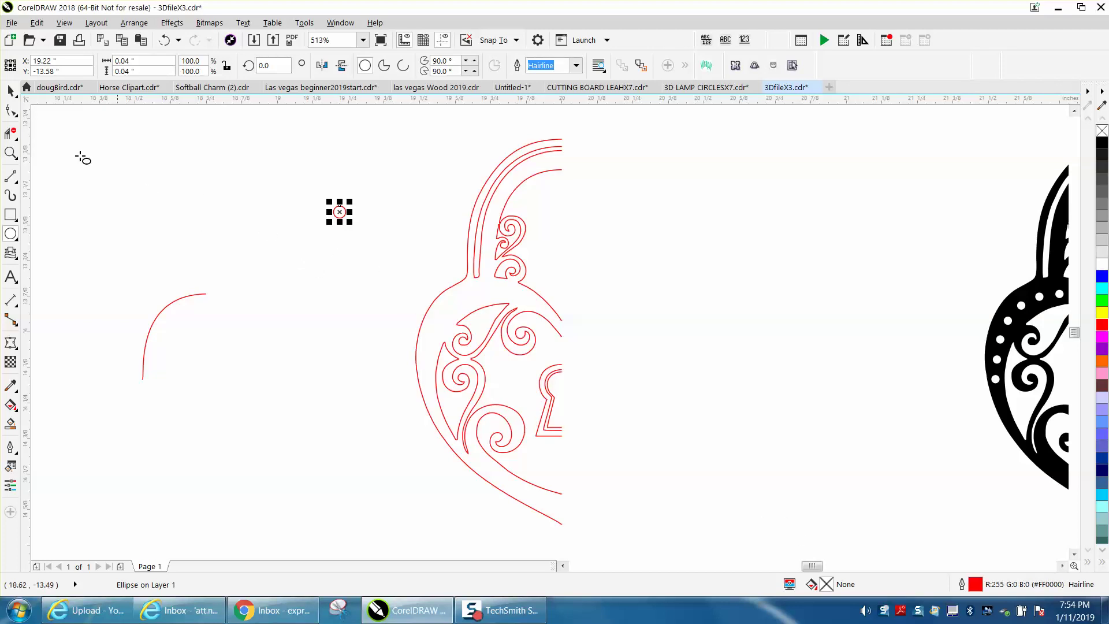
- Place a second circle to the left and blend the two circles with 5 steps
left_click(10, 91)
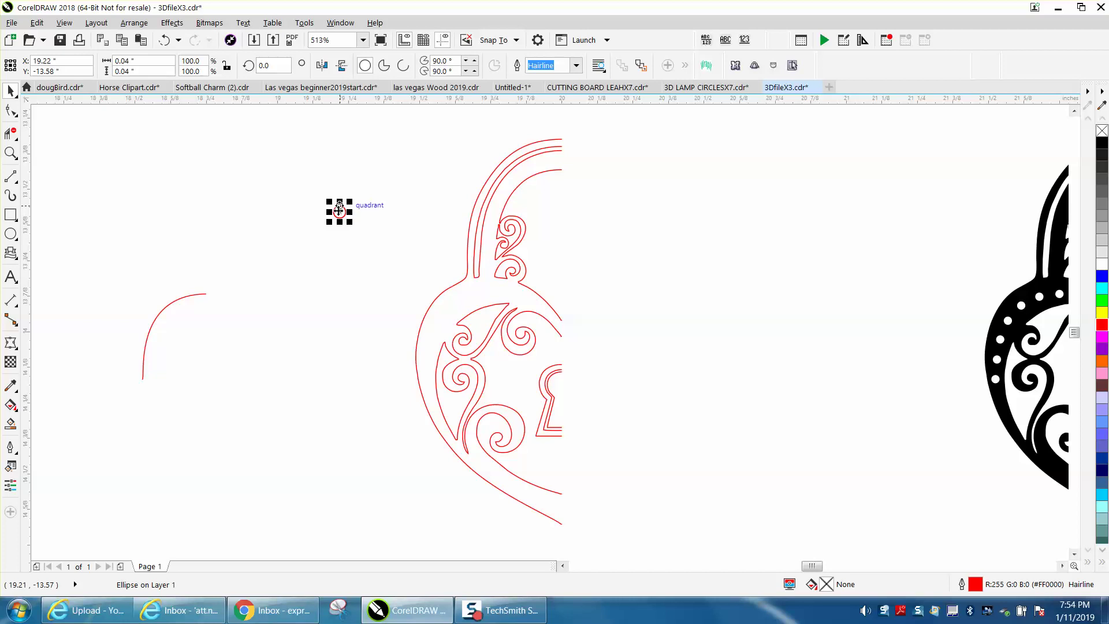
left_click_drag(336, 207, 236, 211)
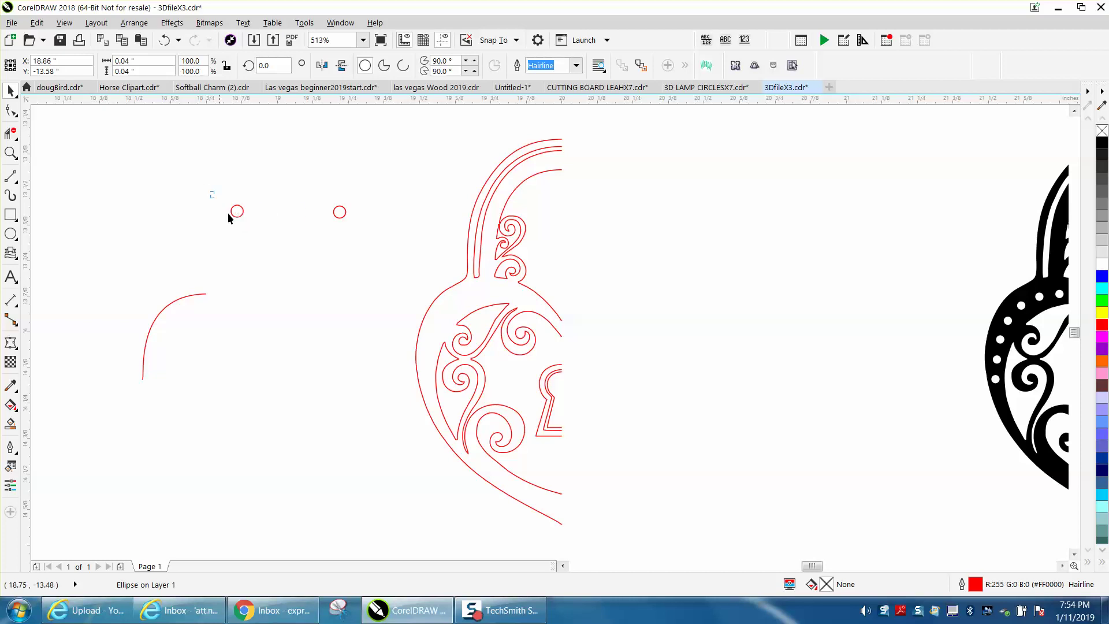
left_click_drag(367, 244, 367, 243)
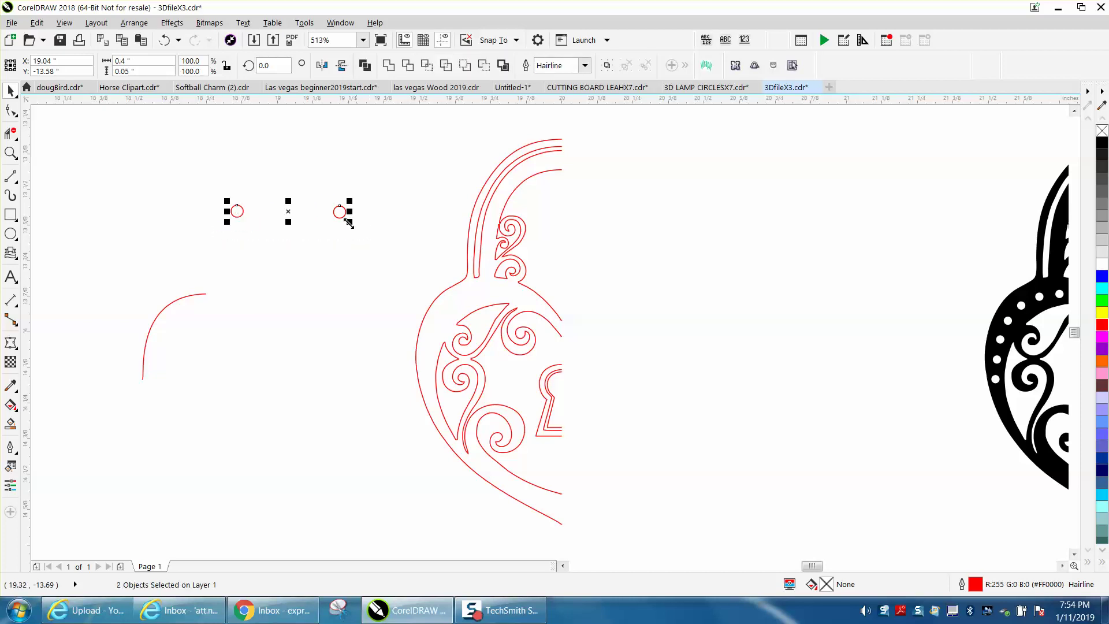
left_click(172, 23)
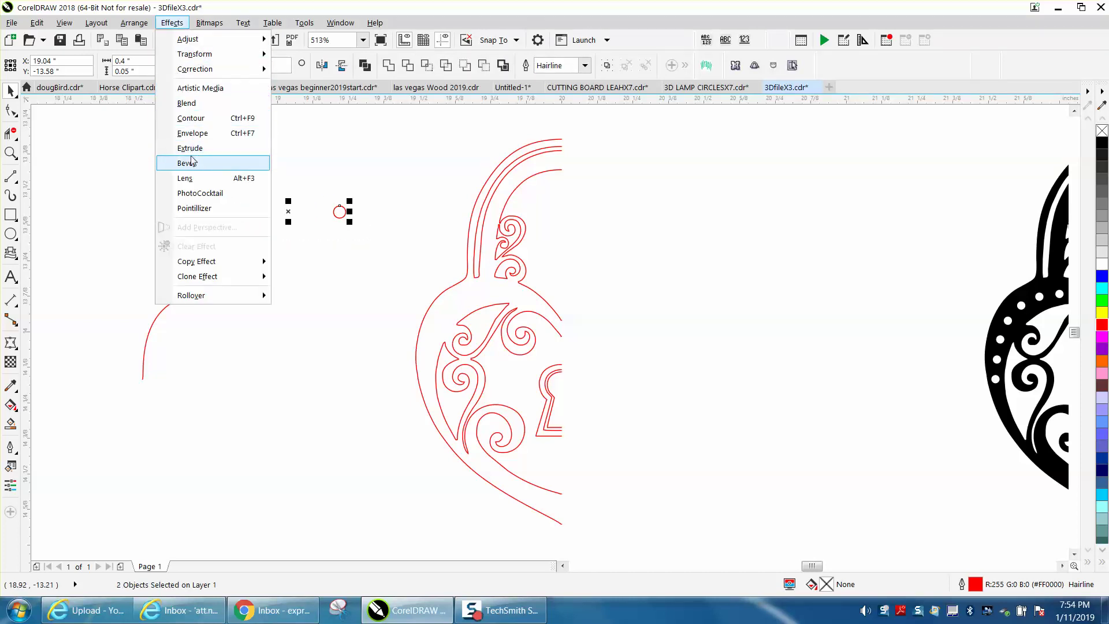
left_click(192, 104)
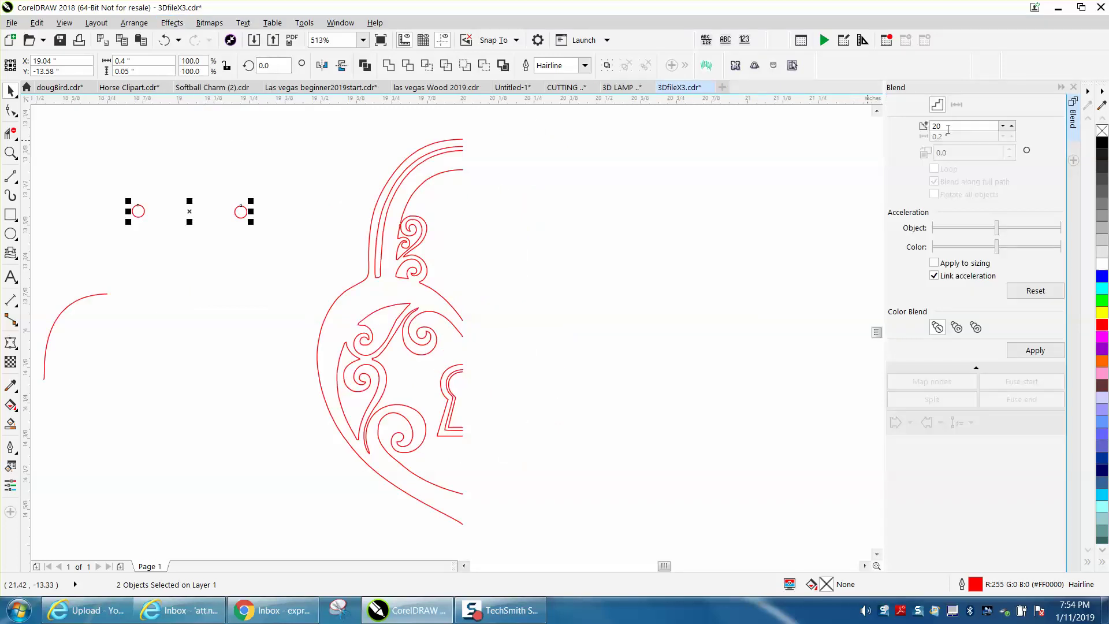
double_click(948, 128)
type("5")
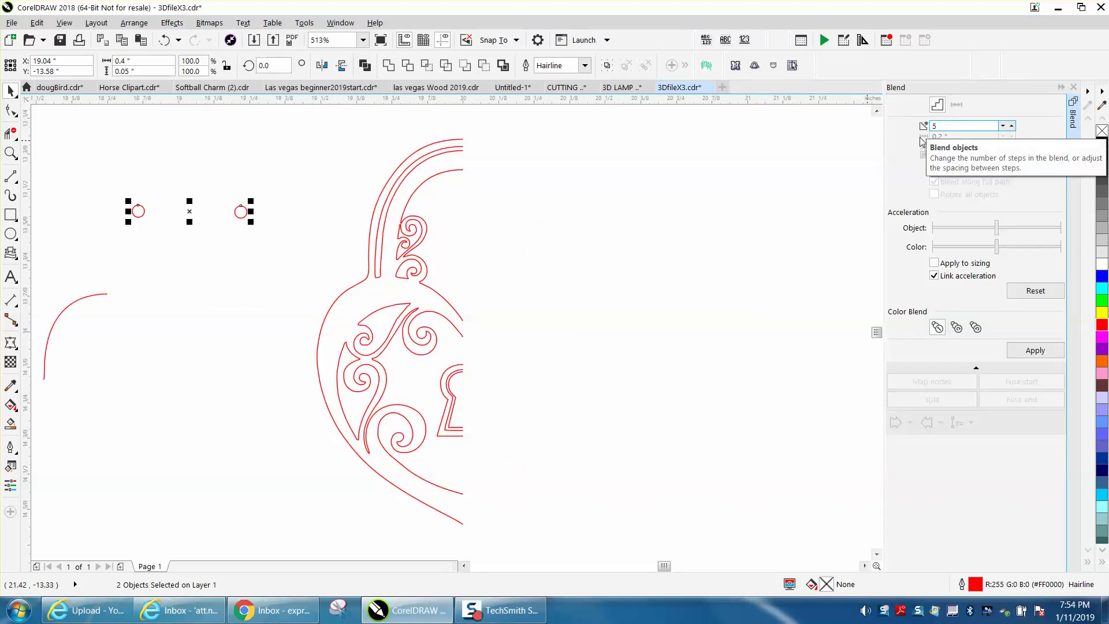
left_click(1036, 351)
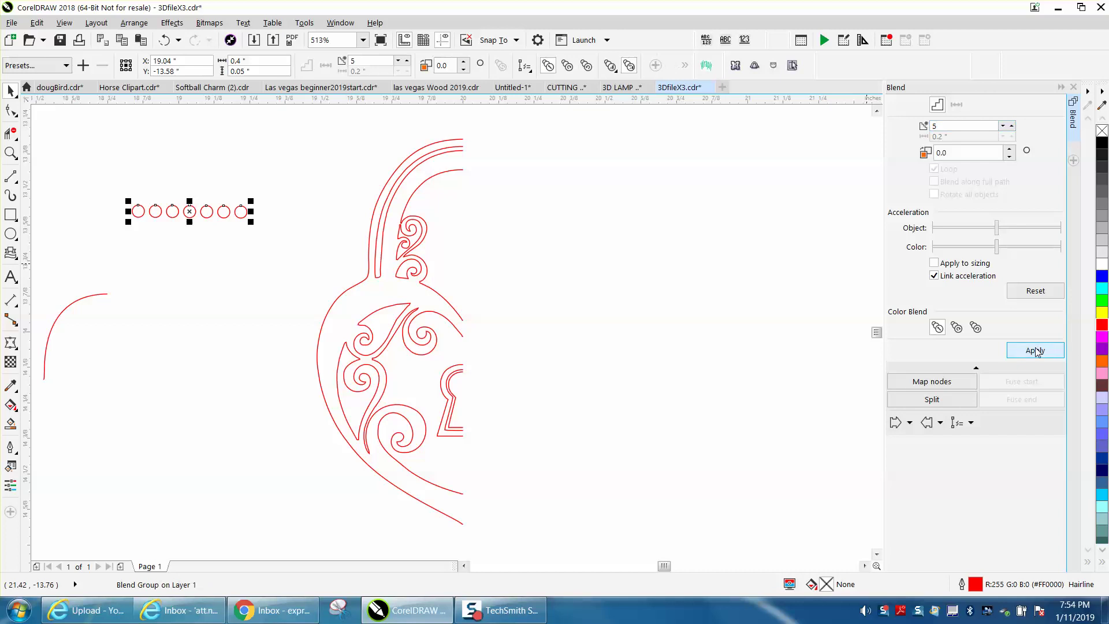
- Put the circle blend on the short curve with Blend along full path
left_click(970, 422)
left_click(986, 440)
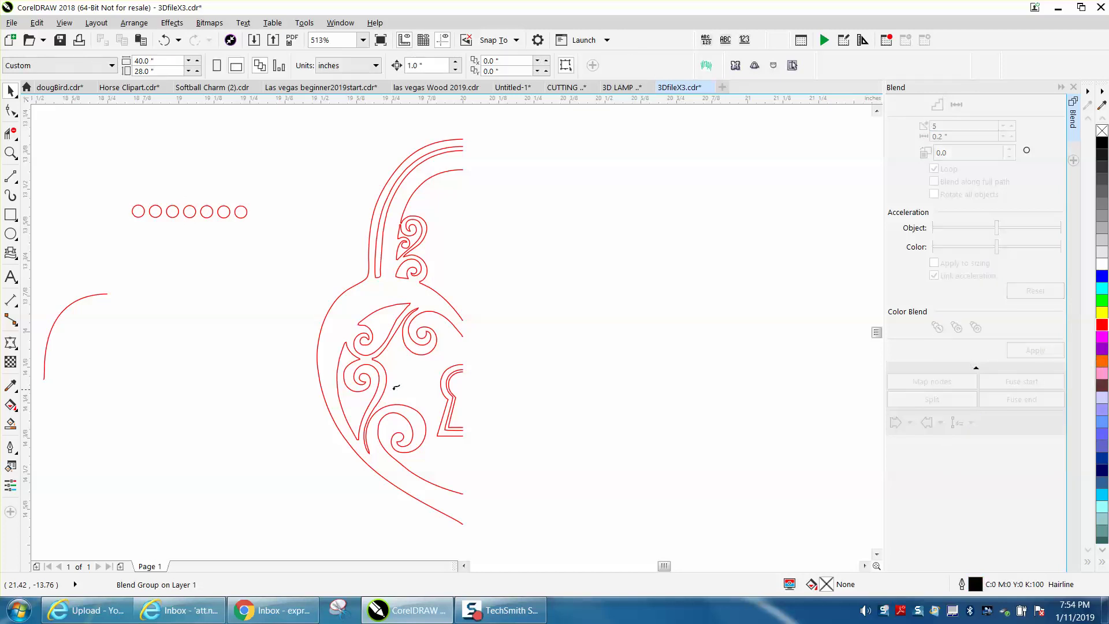
left_click(108, 293)
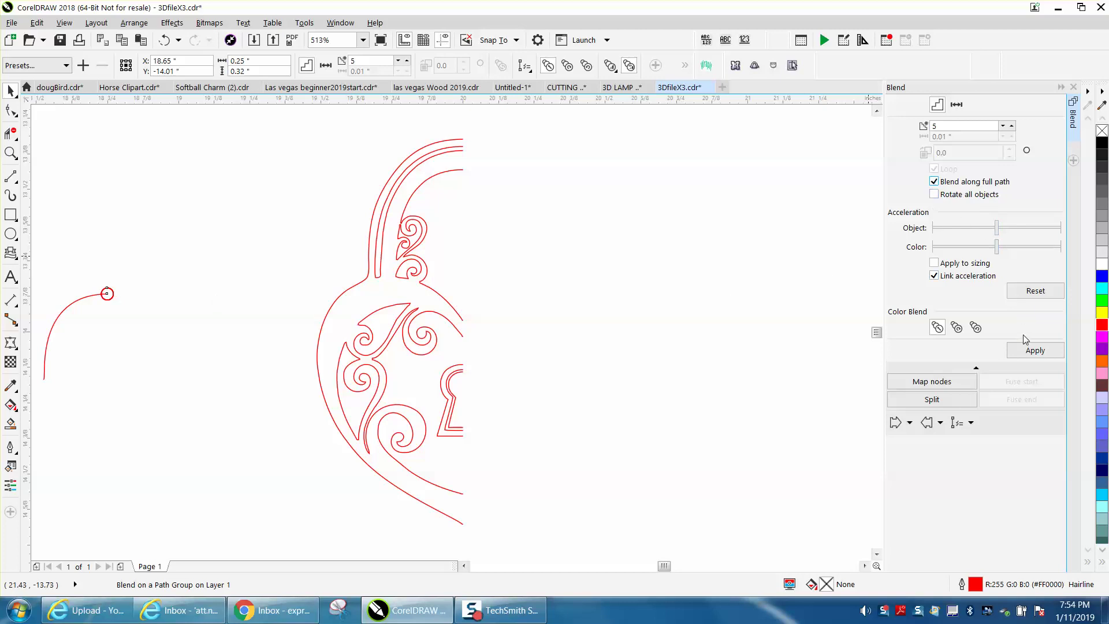
left_click(1031, 352)
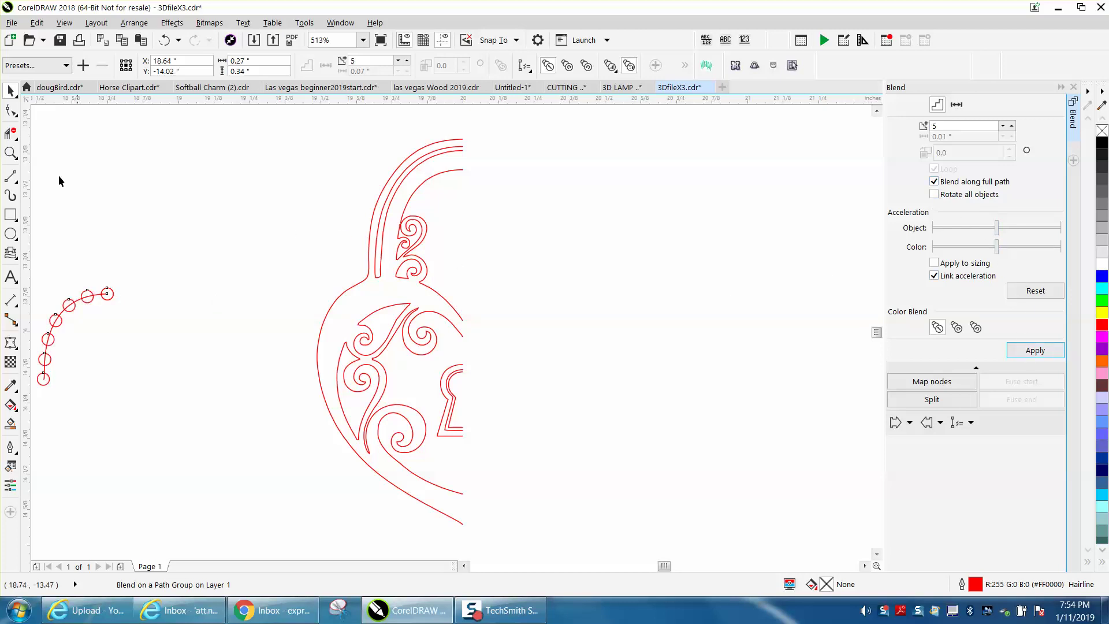
left_click(10, 153)
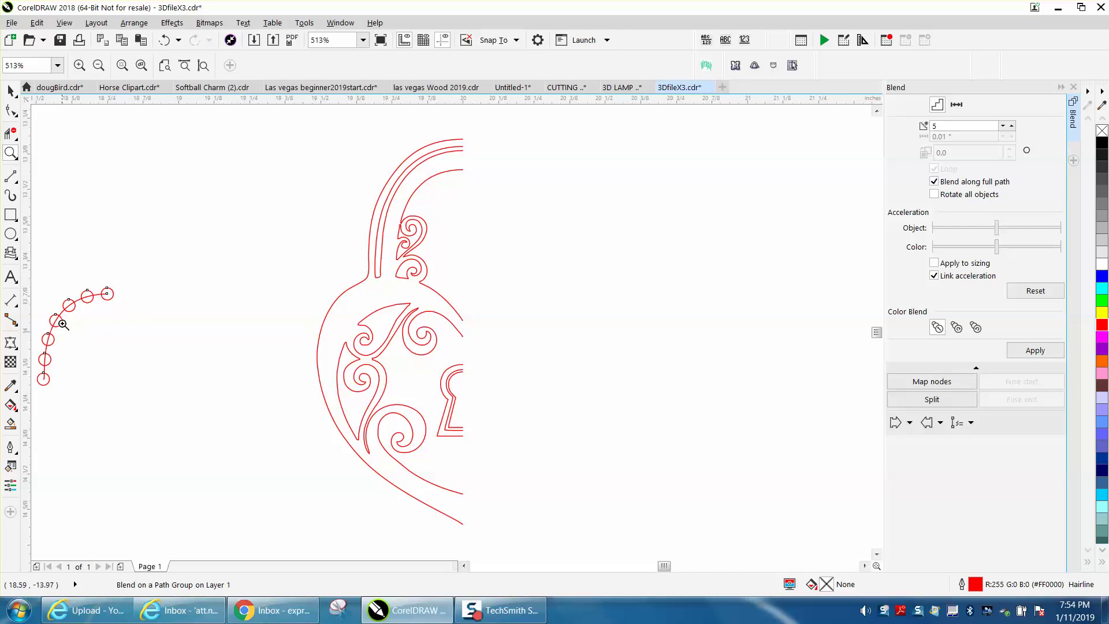
- Select the whole blend group and apply Break Blend Apart
left_click(9, 89)
left_click(99, 280)
left_click(100, 295)
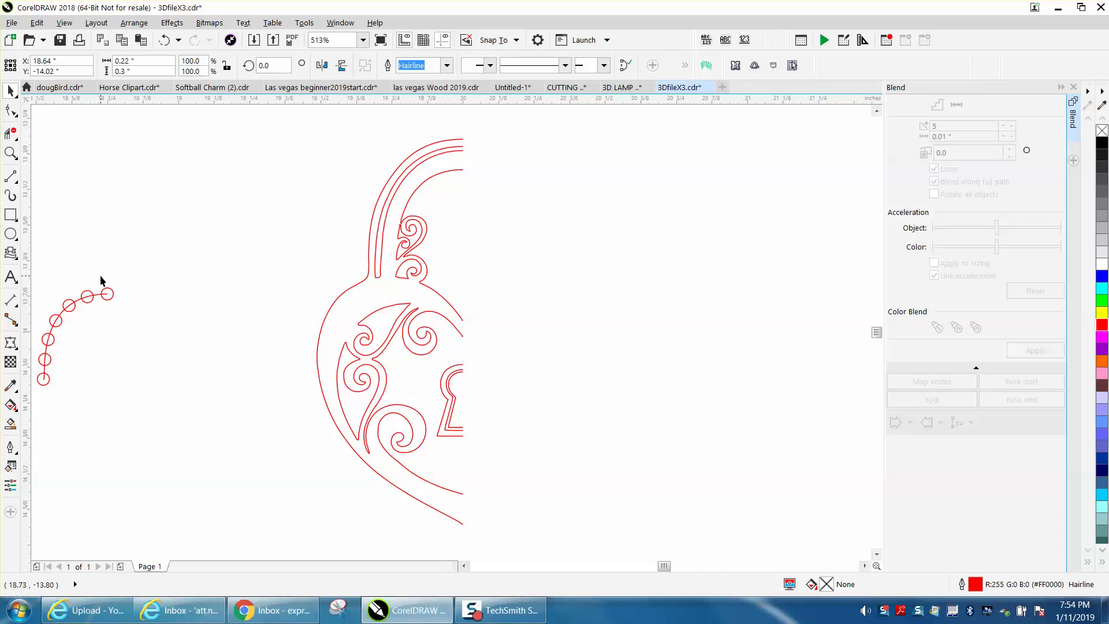
left_click(104, 293)
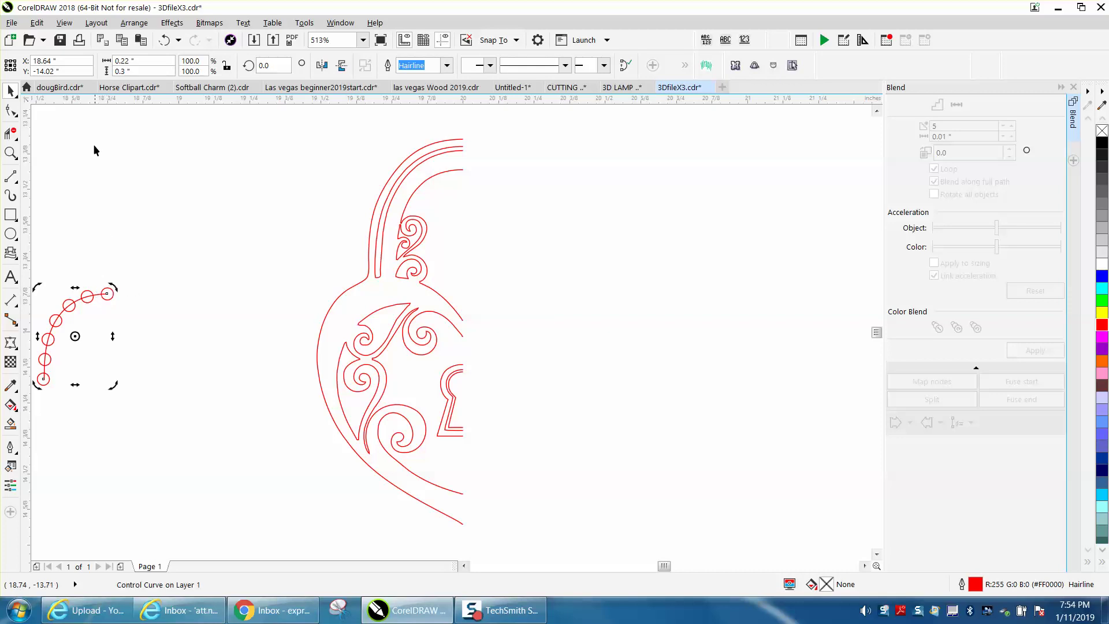
left_click(134, 23)
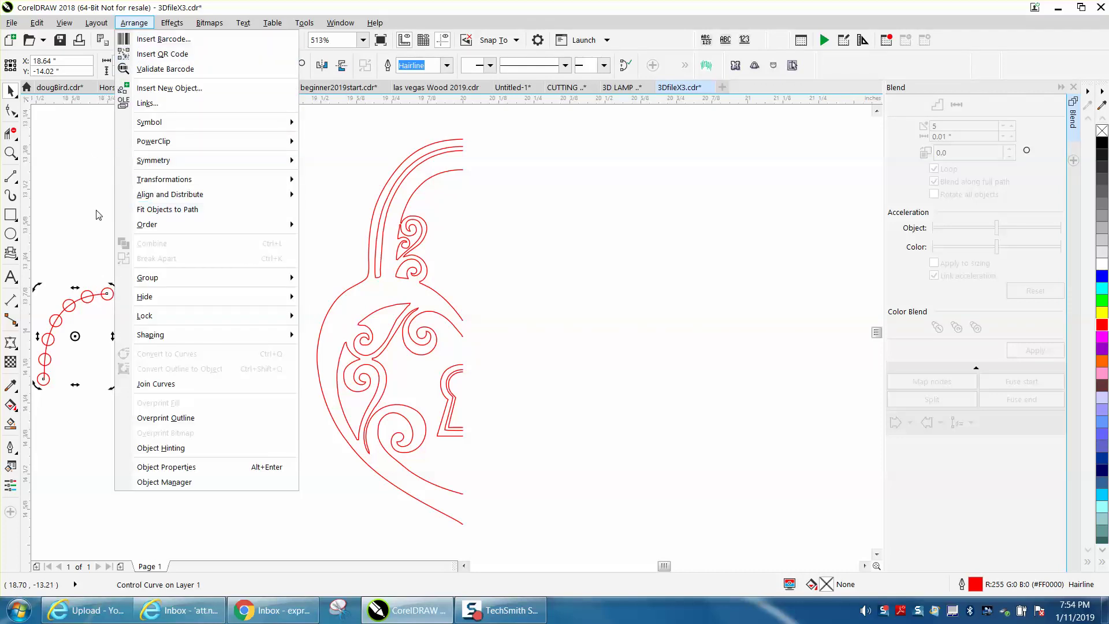
key("Escape")
scroll(167, 238, "down", 2)
left_click_drag(162, 235, 67, 347)
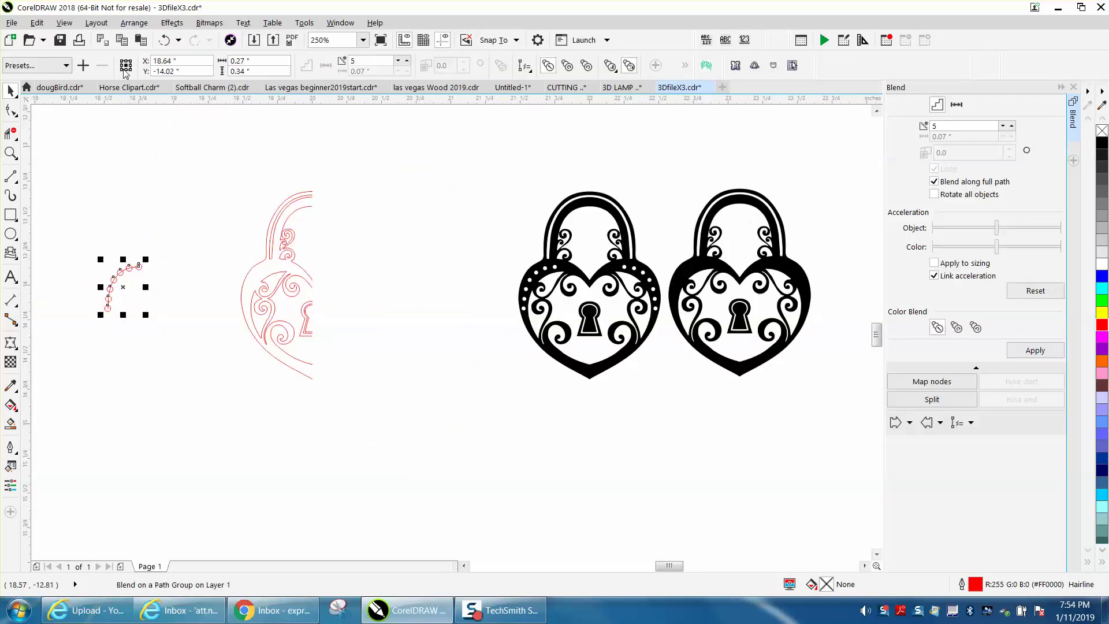
left_click(134, 22)
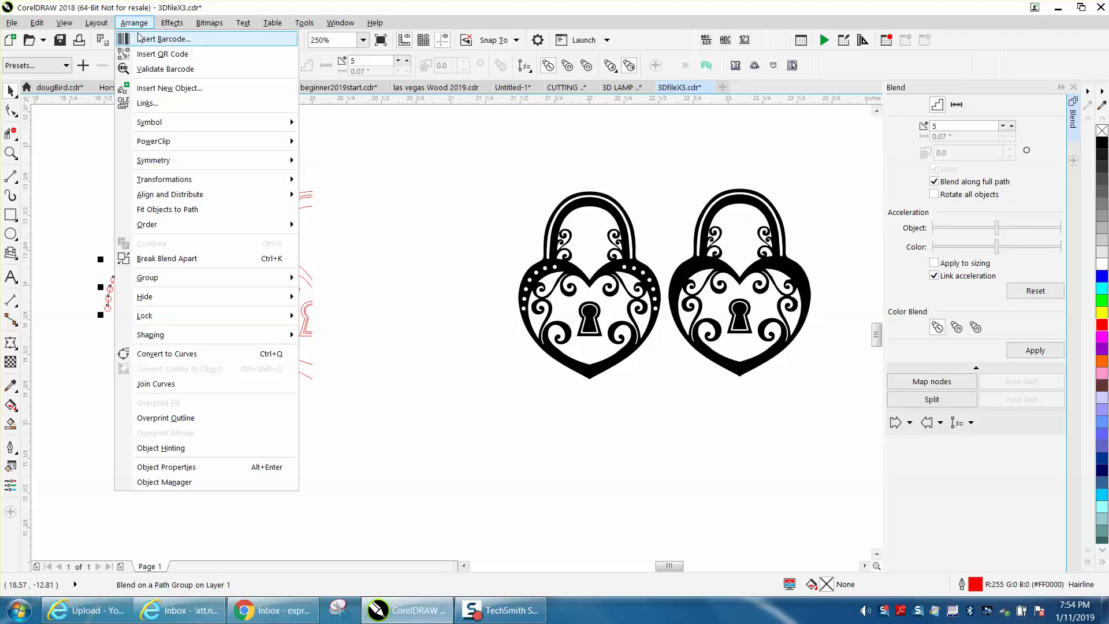
left_click(183, 258)
- Delete the guide curve and nudge the circles one inch right onto the heart
left_click(10, 153)
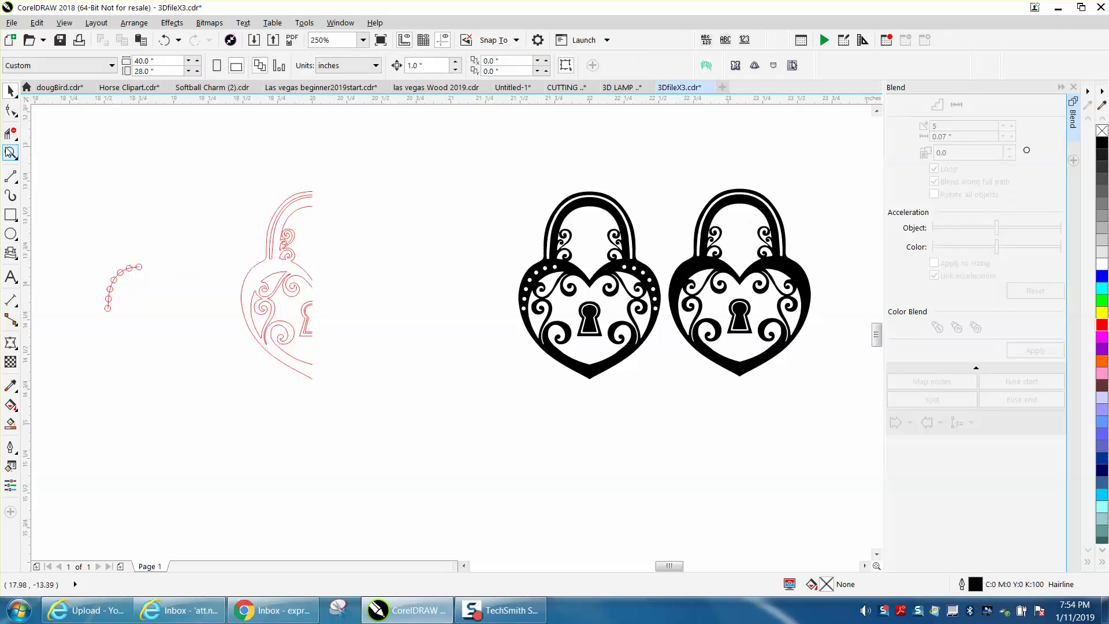
left_click_drag(43, 209, 205, 327)
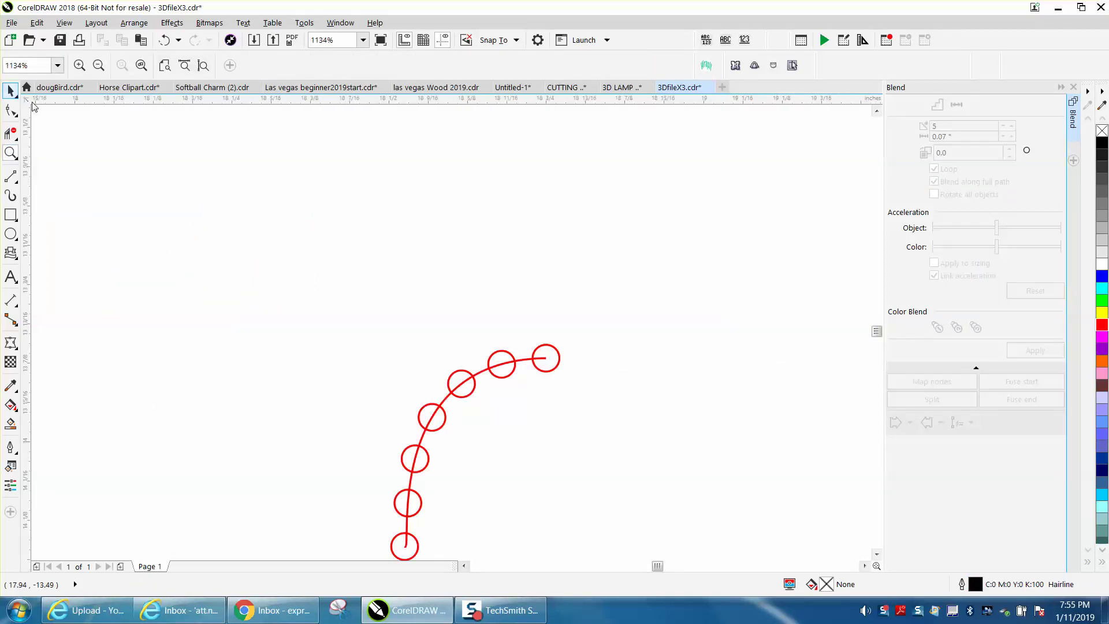
left_click(9, 88)
left_click(519, 359)
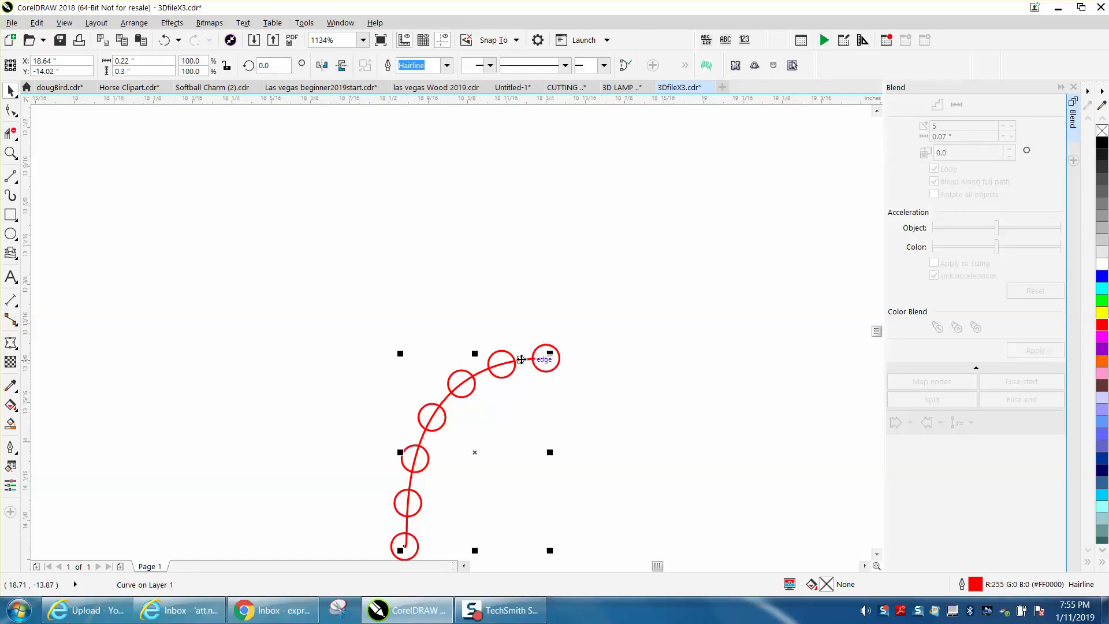
key("Delete")
scroll(323, 349, "down", 3)
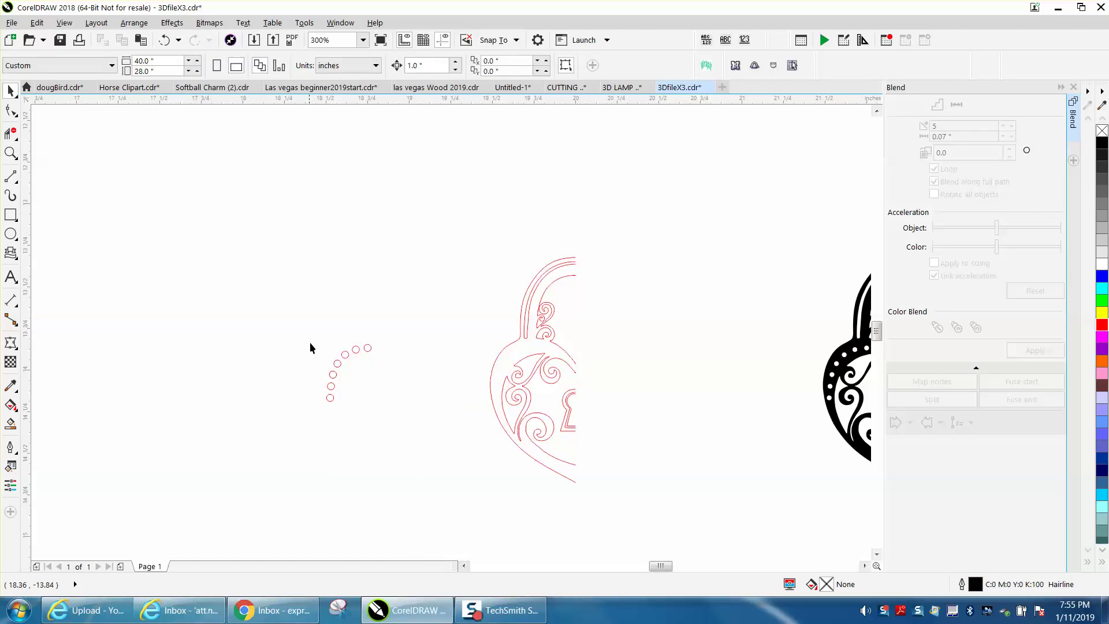
left_click_drag(409, 426, 413, 426)
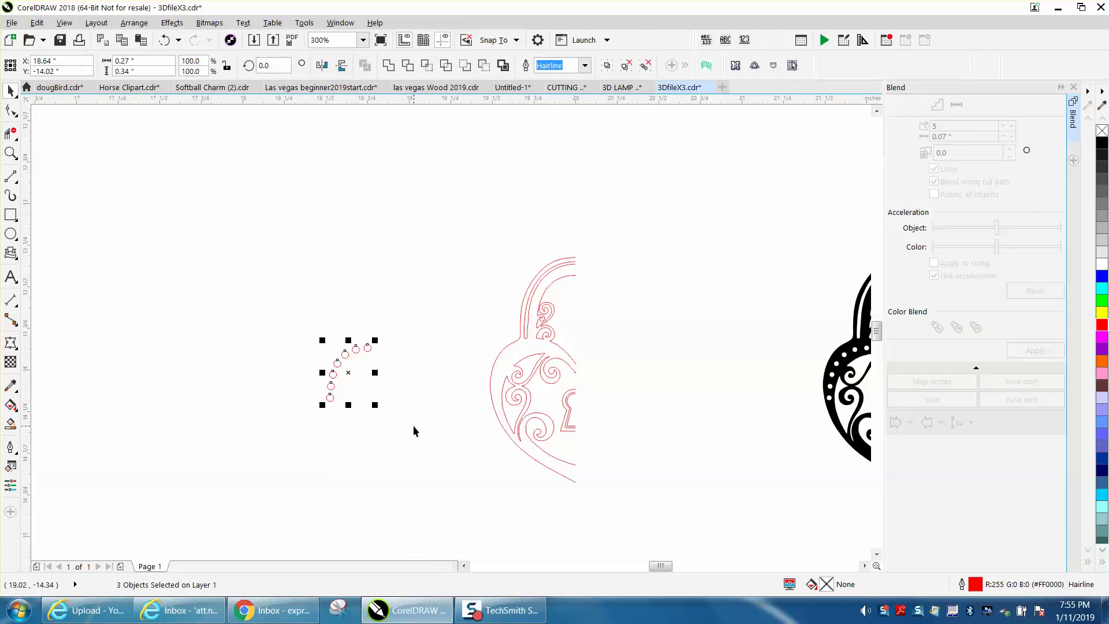
key("Right")
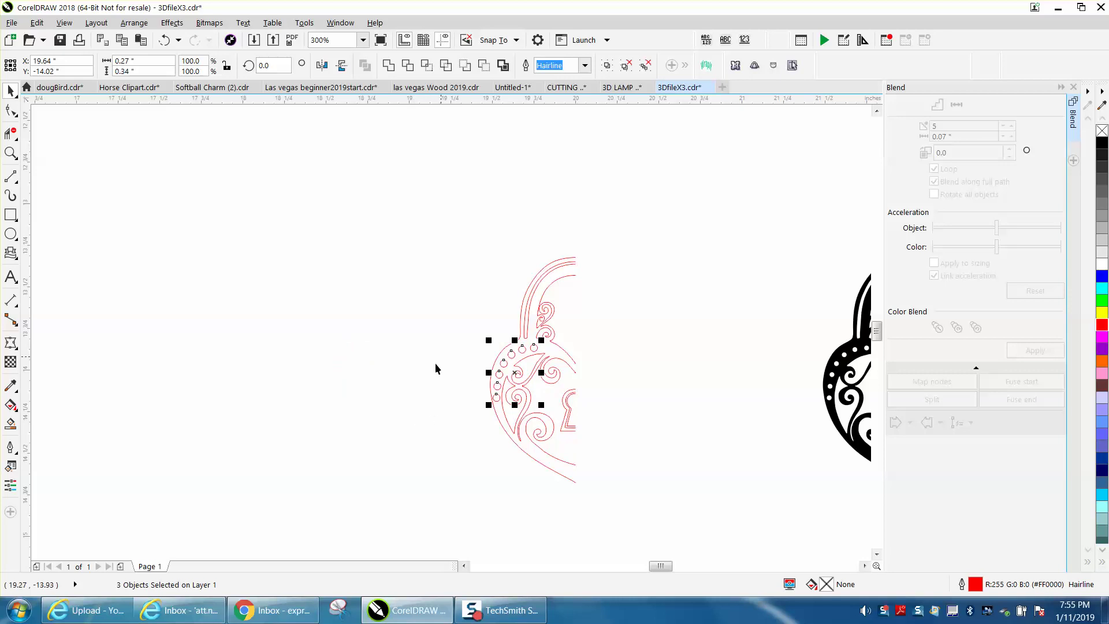
- Smooth the top edge of the red swirl near the shackle with the Smooth tool
scroll(445, 369, "down", 2)
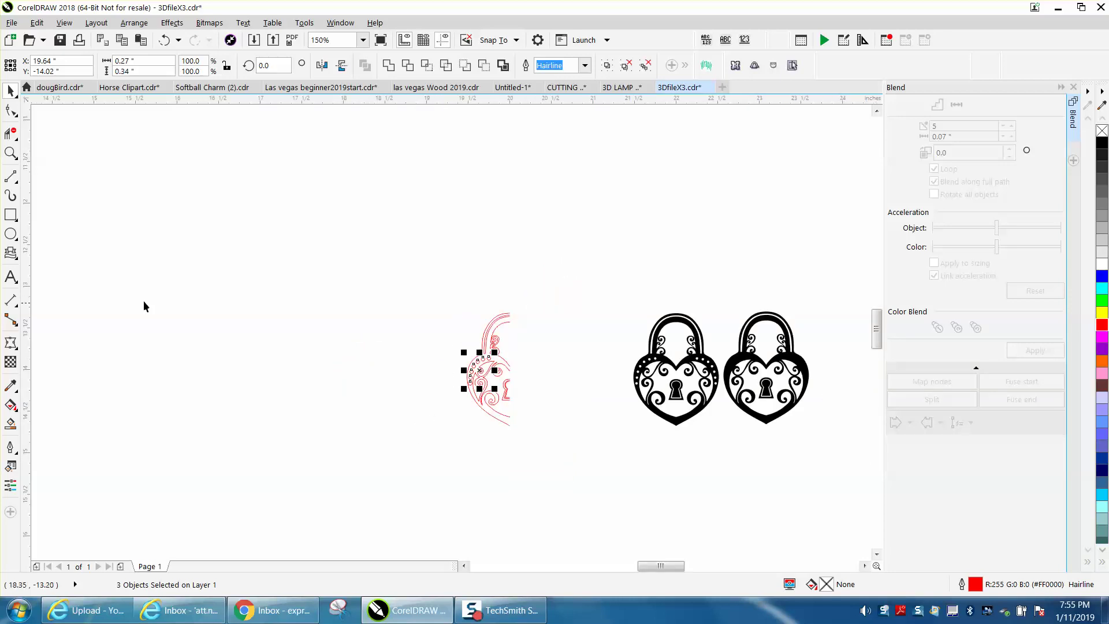
left_click(10, 152)
left_click_drag(438, 315, 601, 470)
scroll(481, 323, "down", 2)
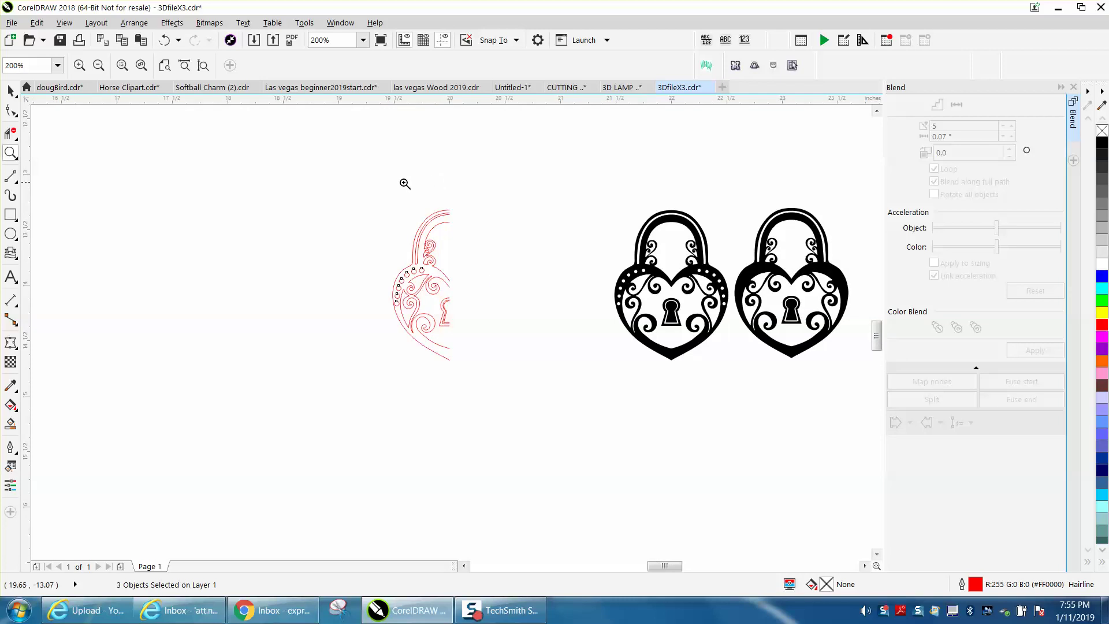
left_click_drag(383, 196, 606, 396)
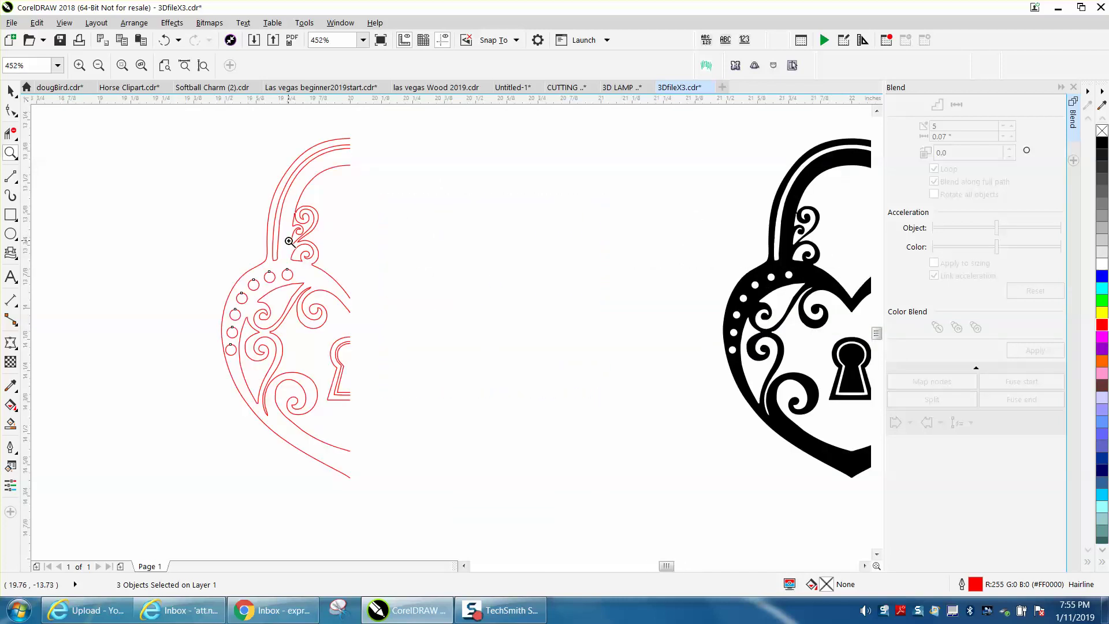
left_click_drag(288, 204, 362, 237)
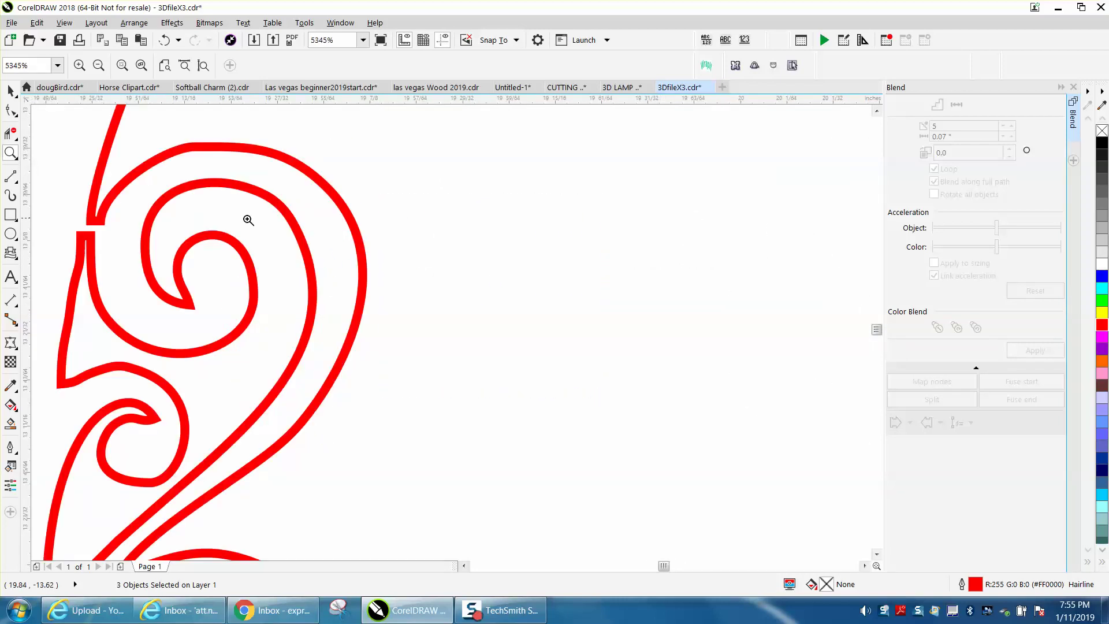
left_click(16, 119)
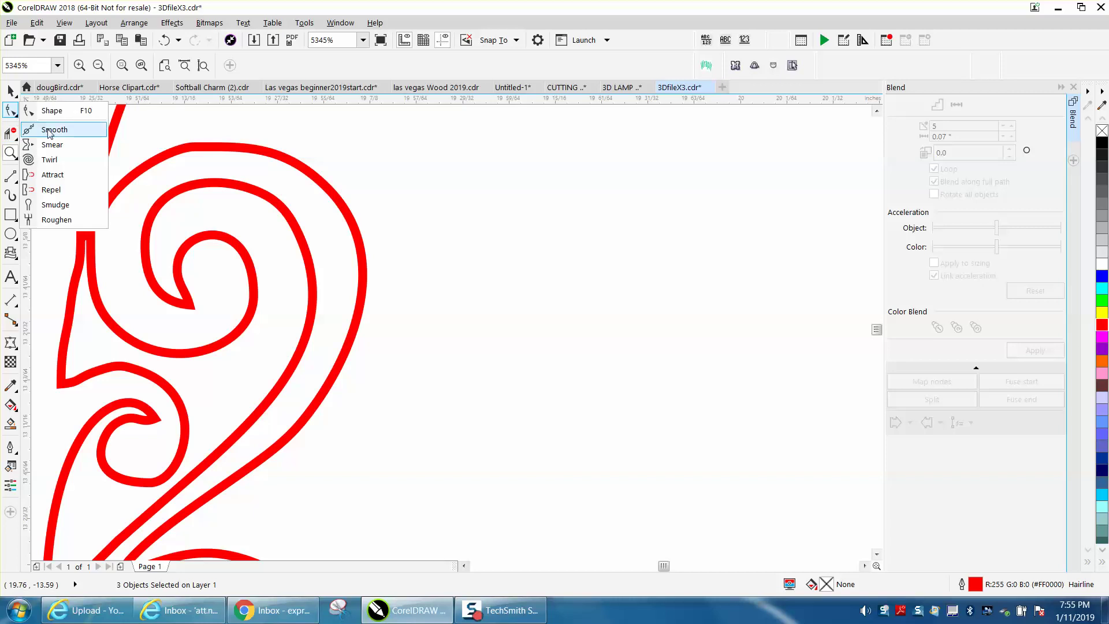
left_click(45, 130)
mouse_move(184, 148)
left_mouse_down()
mouse_move(223, 142)
mouse_move(289, 161)
mouse_move(302, 188)
left_mouse_up()
- Delete the stray tip and sharp corner nodes of the scroll with the Shape tool
scroll(302, 188, "down", 2)
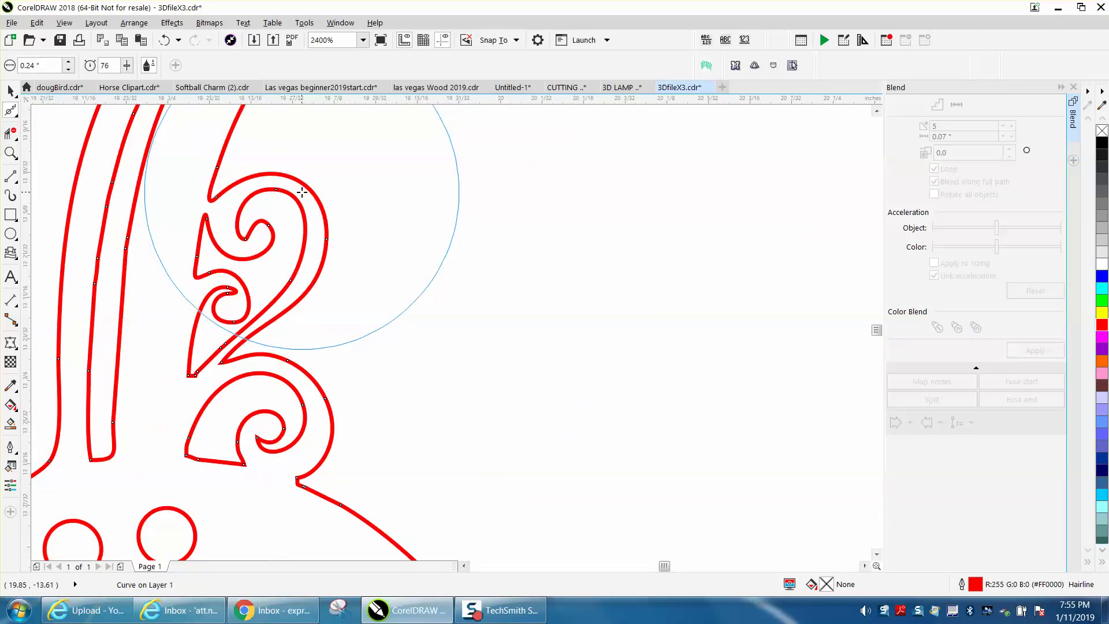
left_click(16, 120)
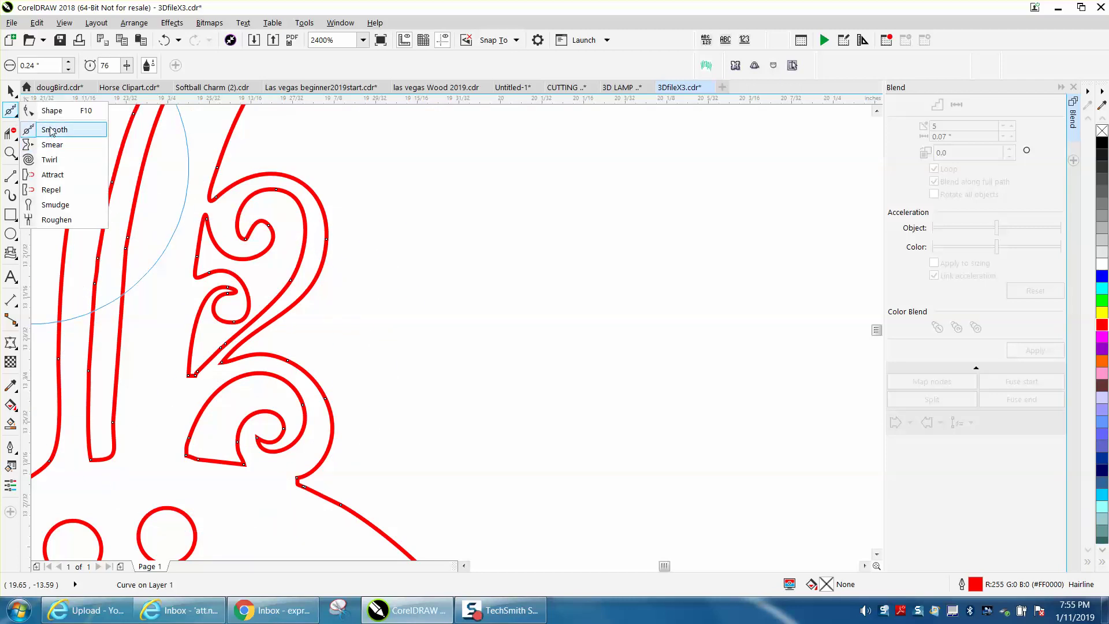
key("F10")
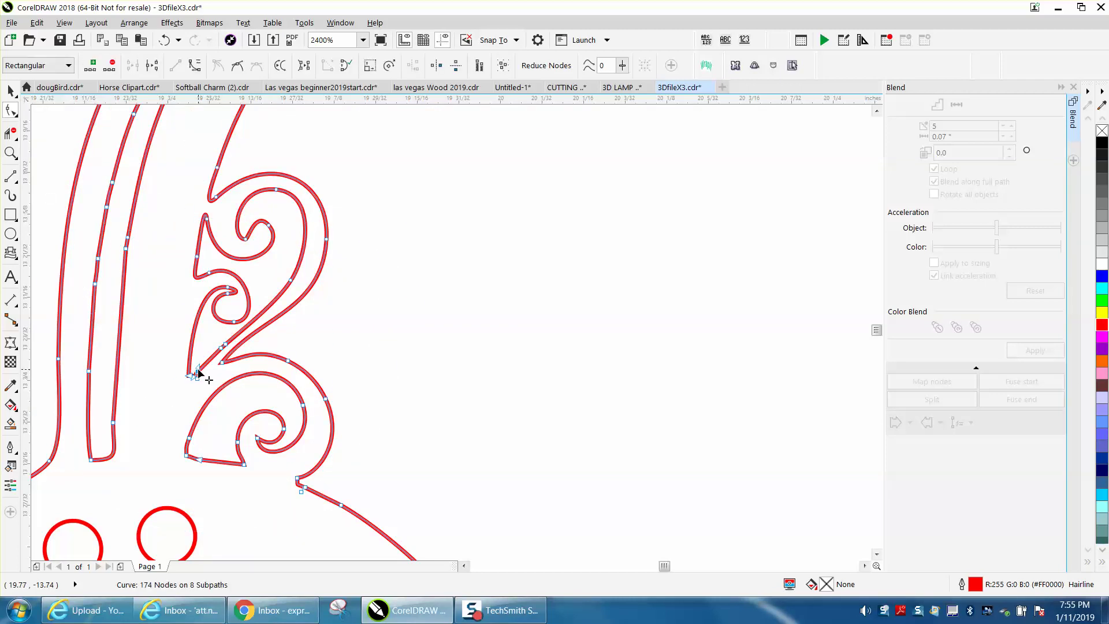
double_click(198, 371)
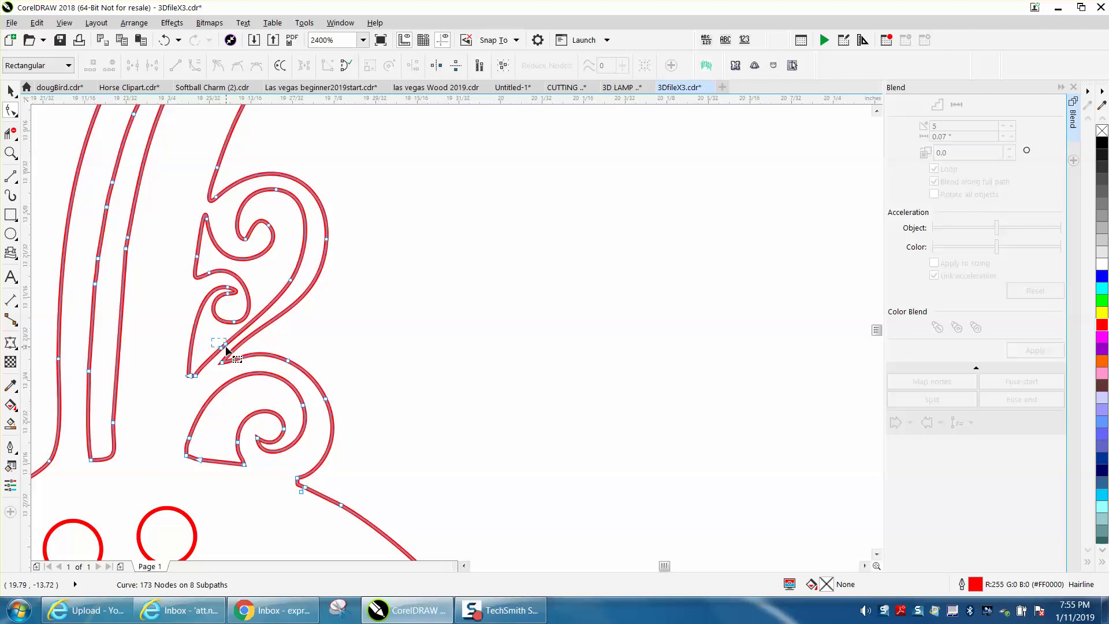
double_click(226, 347)
left_click(300, 491)
key("Delete")
scroll(322, 477, "down", 3)
scroll(312, 436, "down", 1)
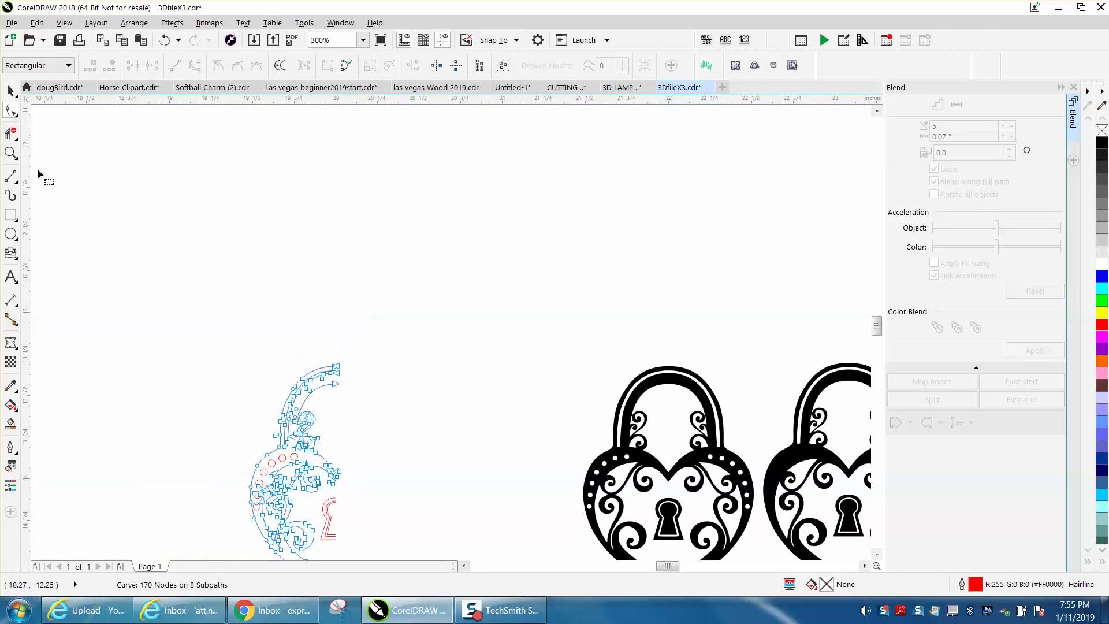
- Select the six parts of the red half-heart and leave a mirrored copy across its right edge
left_click(16, 94)
scroll(222, 287, "down", 1)
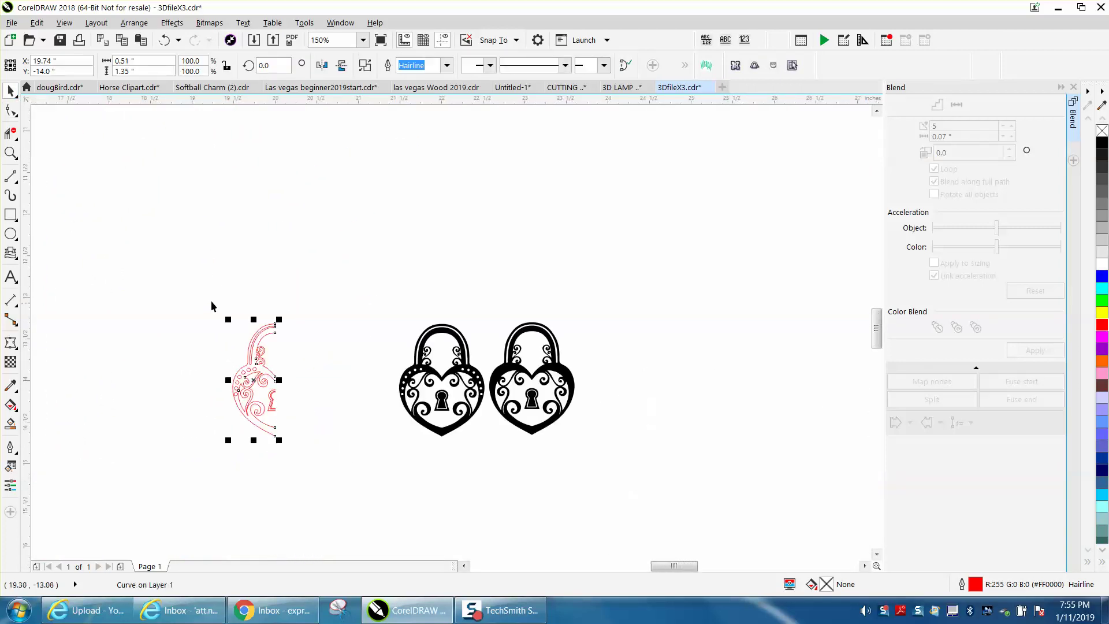
left_click_drag(211, 306, 337, 455)
key("z")
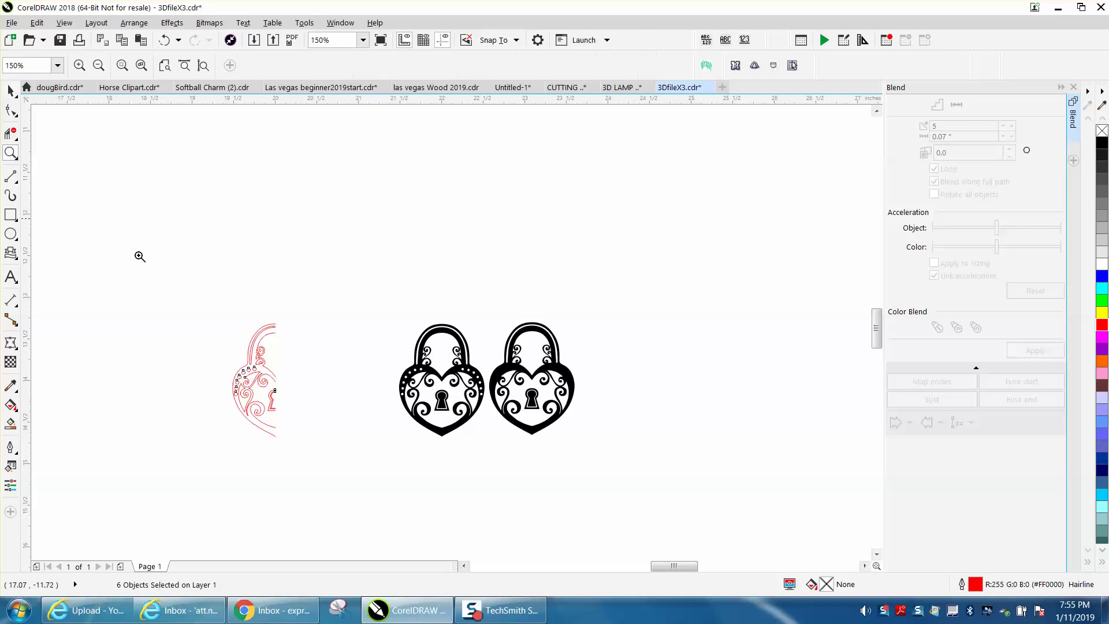
left_click_drag(206, 302, 458, 447)
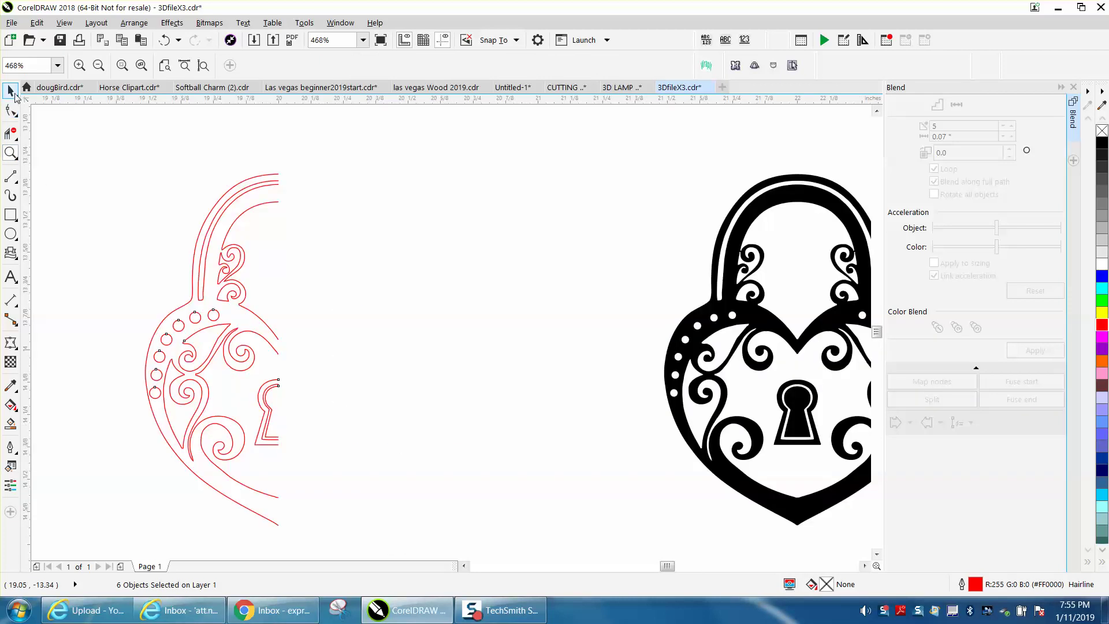
left_click(10, 90)
left_click_drag(86, 148, 366, 534)
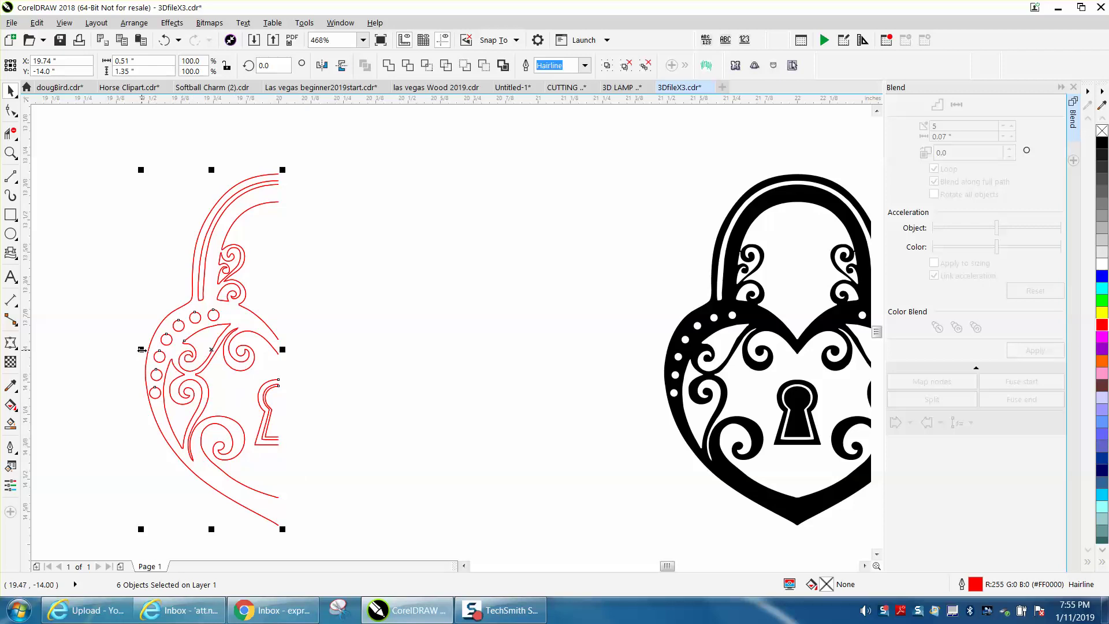
left_click_drag(141, 349, 415, 349)
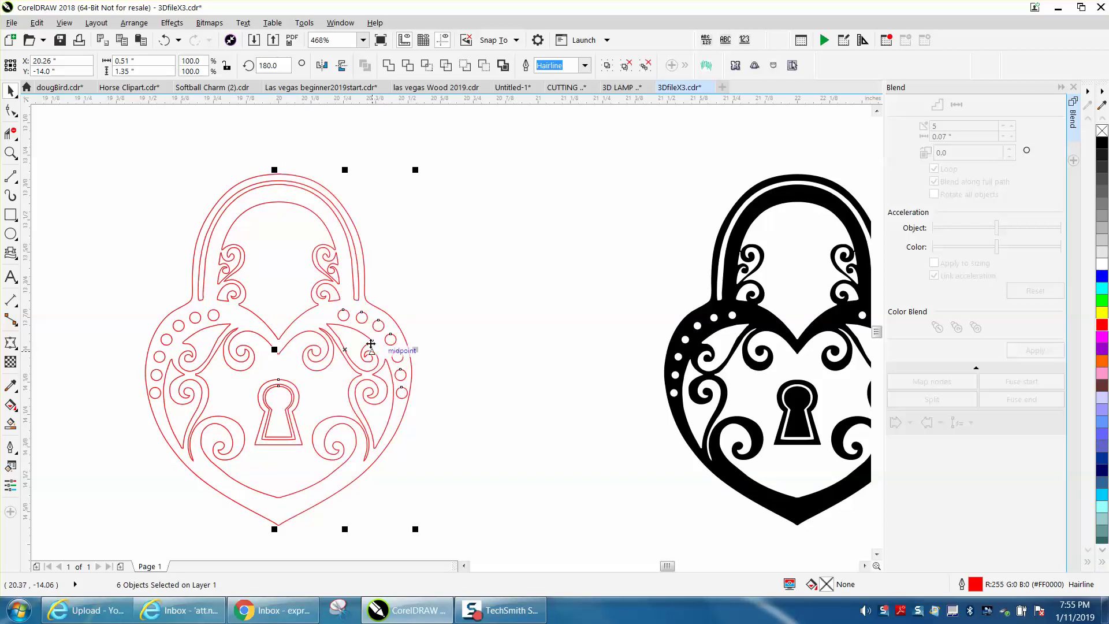
- Smart Fill the heart padlock body and keyhole solid black
left_click(10, 423)
left_click(162, 422)
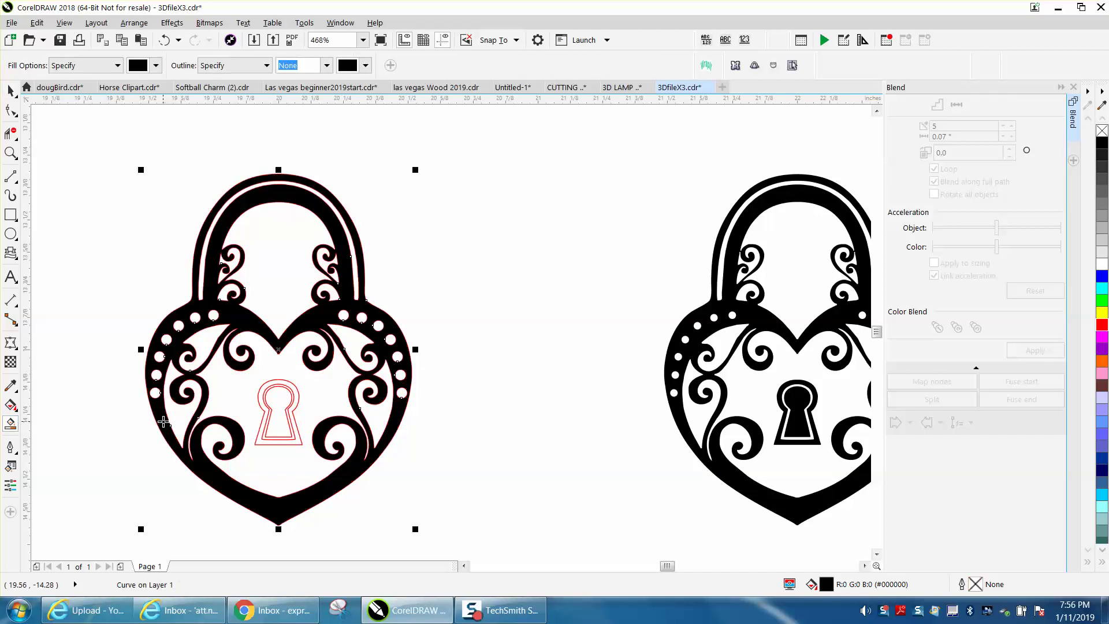
left_click(279, 400)
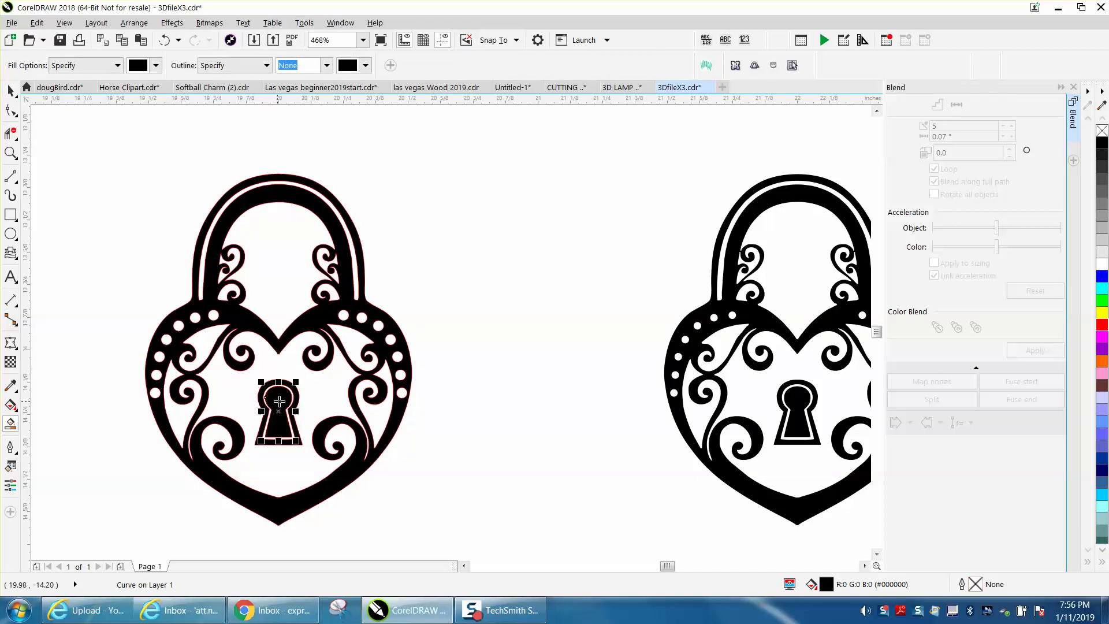
- Select all padlock parts and remove their red outlines with the X swatch
left_click(11, 90)
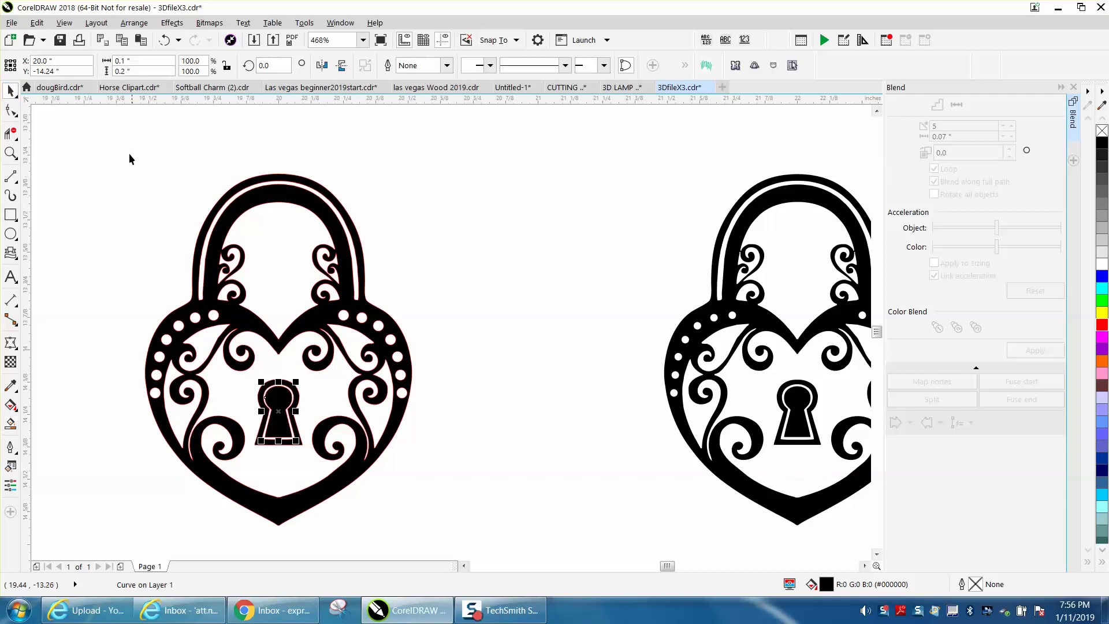
left_click_drag(130, 153, 511, 550)
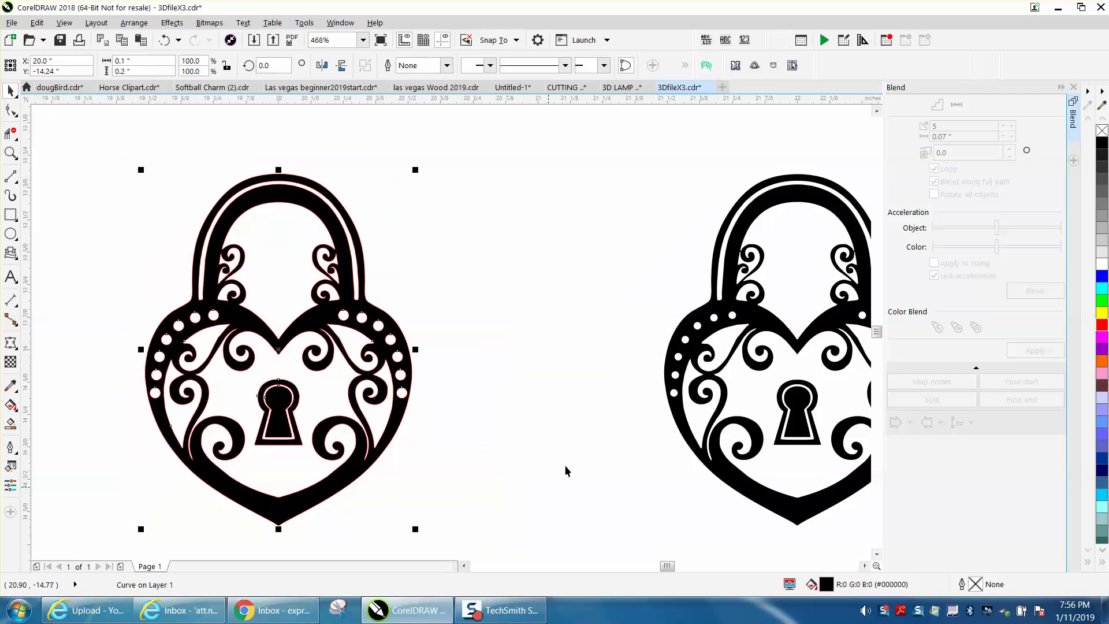
right_click(1101, 132)
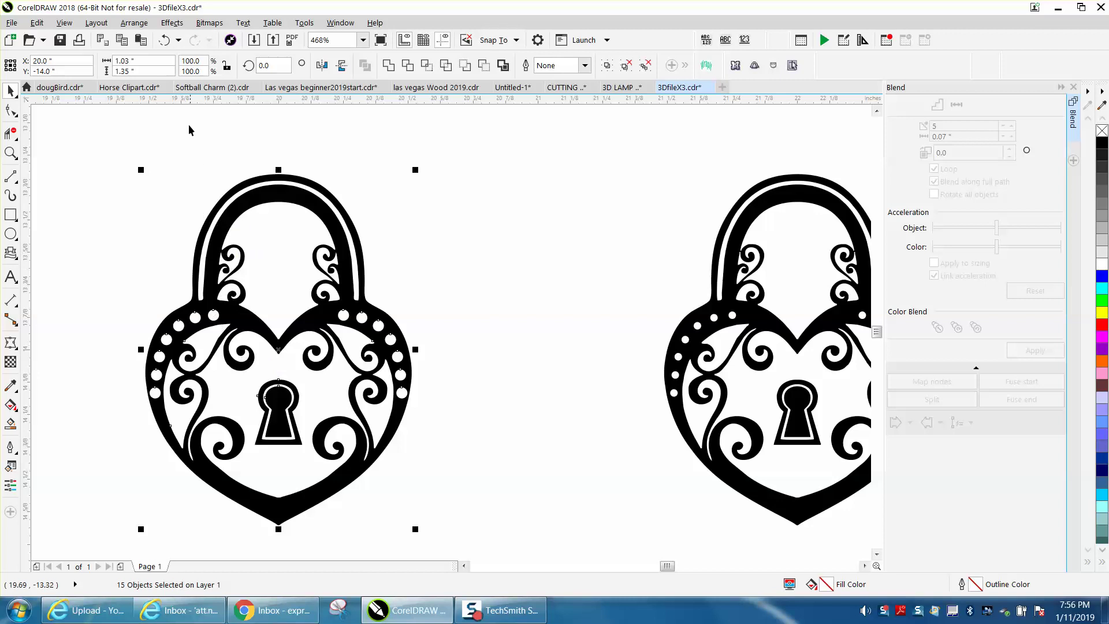
- Undo five changes back to the red half outline
left_click(165, 40)
left_click(165, 41)
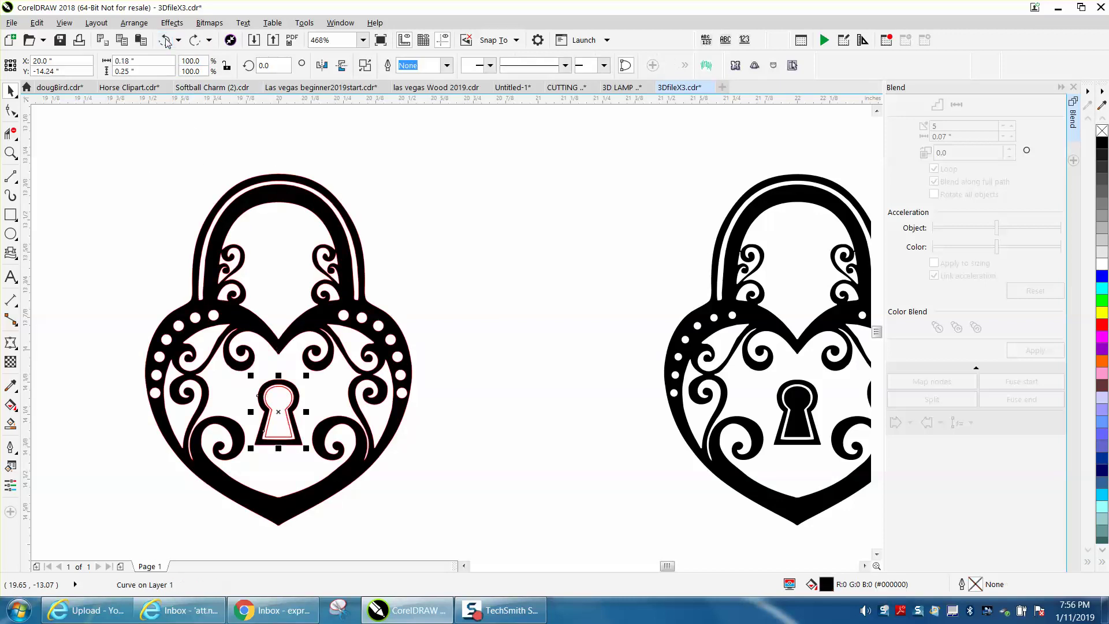
left_click(165, 40)
left_click(165, 41)
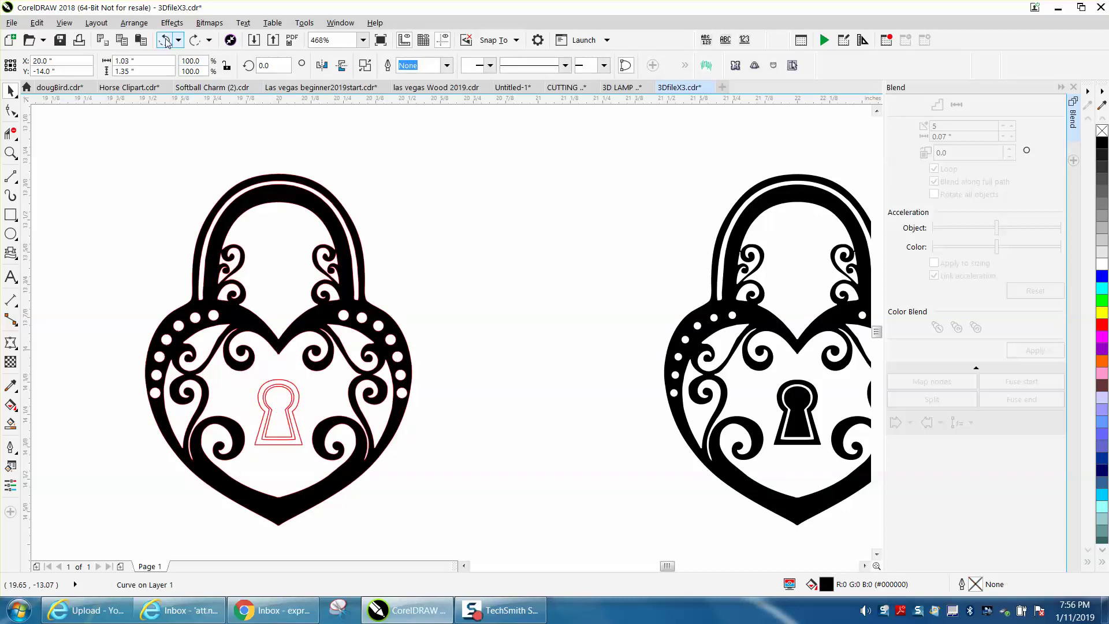
left_click(165, 40)
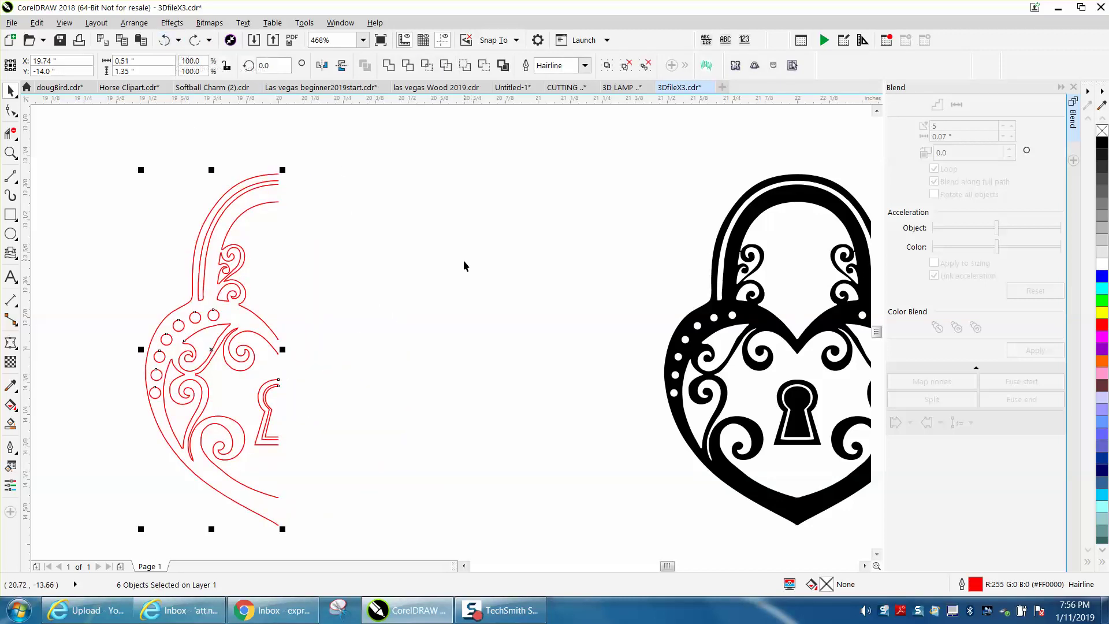
- Zoom in on the scroll beside the keyhole and shift its inner spiral nodes
left_click(10, 153)
left_click_drag(185, 297, 448, 448)
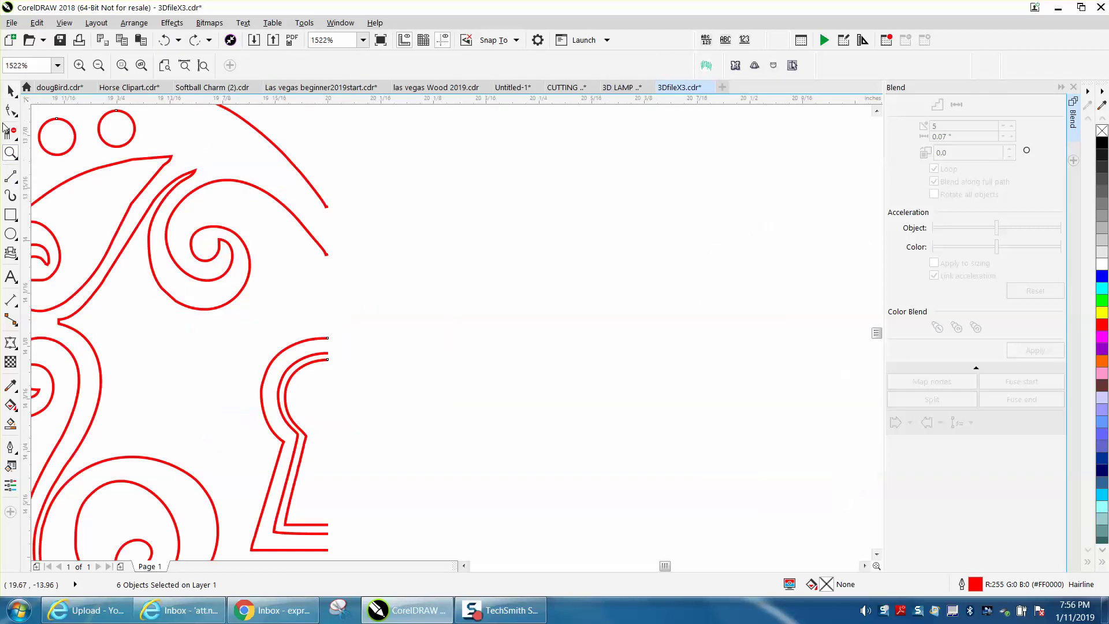
left_click(19, 115)
left_click(231, 241)
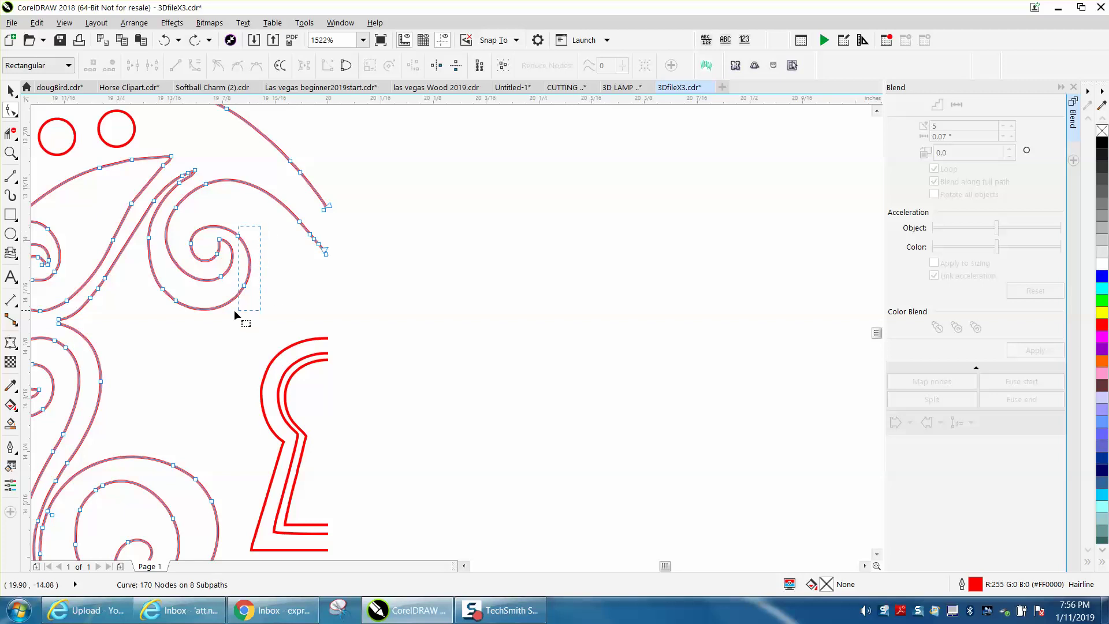
left_click_drag(175, 319, 175, 320)
left_click_drag(245, 286, 294, 310)
- Delete spiral nodes, restore the last one, and drag a handle to round the curl
left_click(163, 290)
key("Delete")
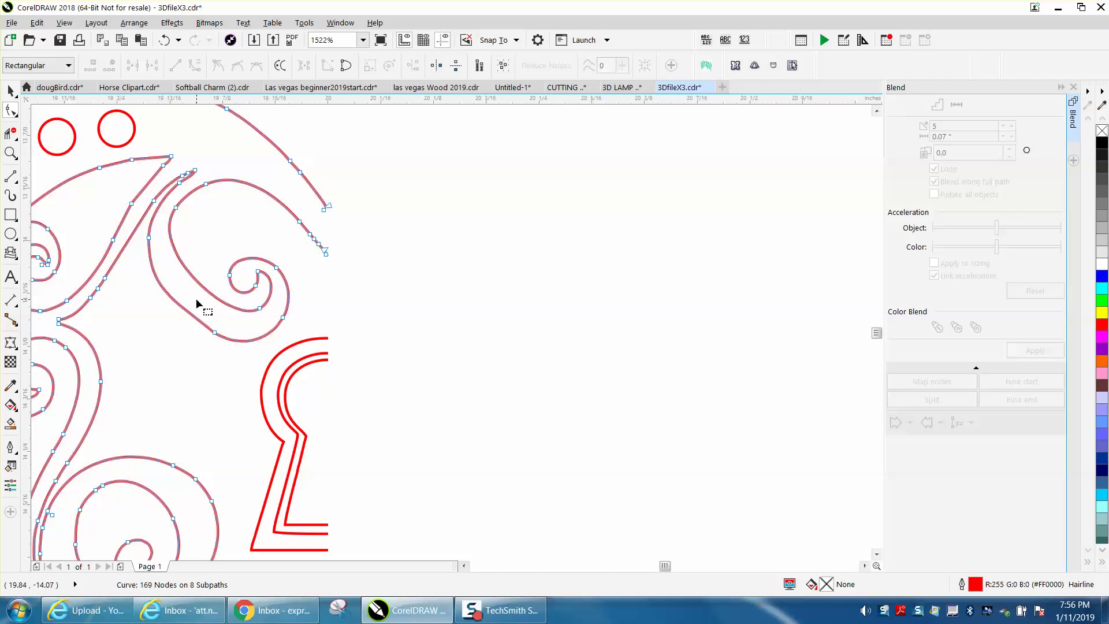
left_click(214, 333)
key("Delete")
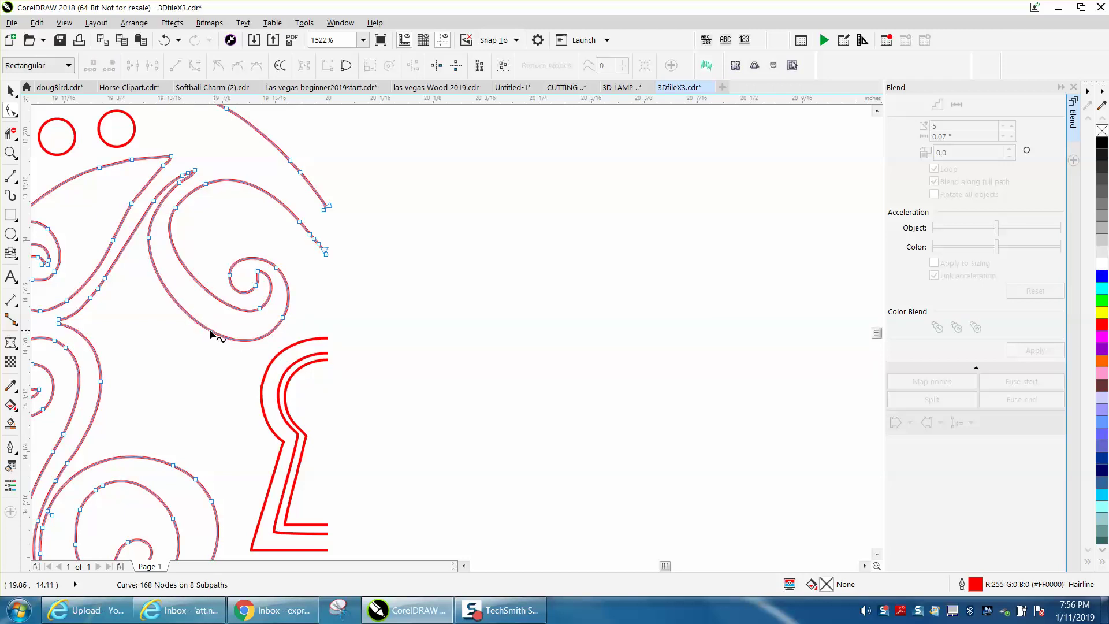
left_click(258, 308)
key("Delete")
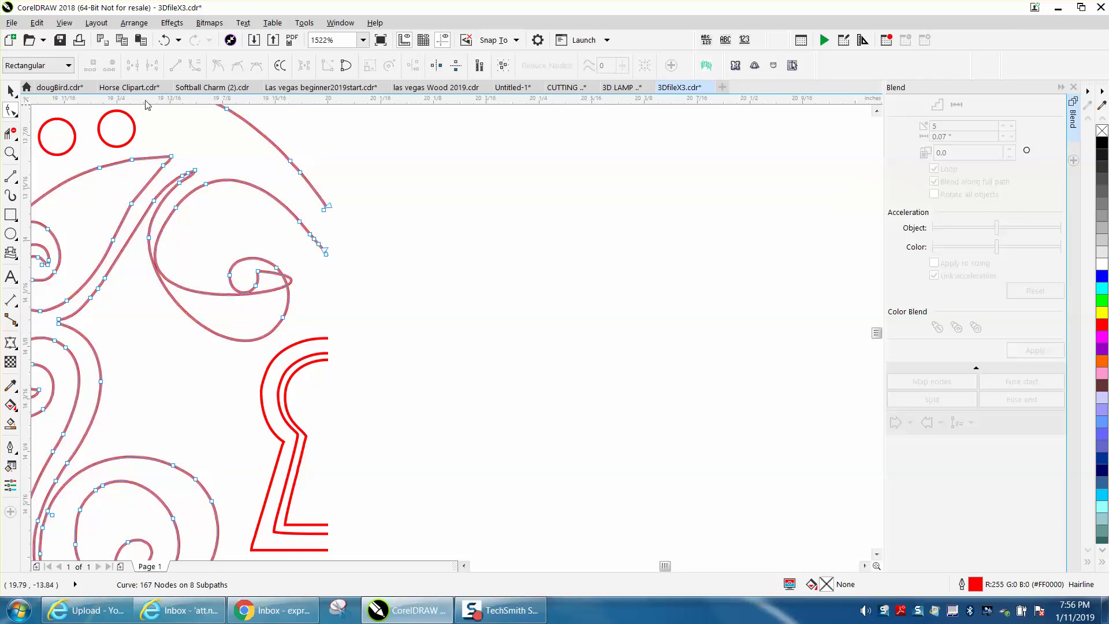
left_click(164, 40)
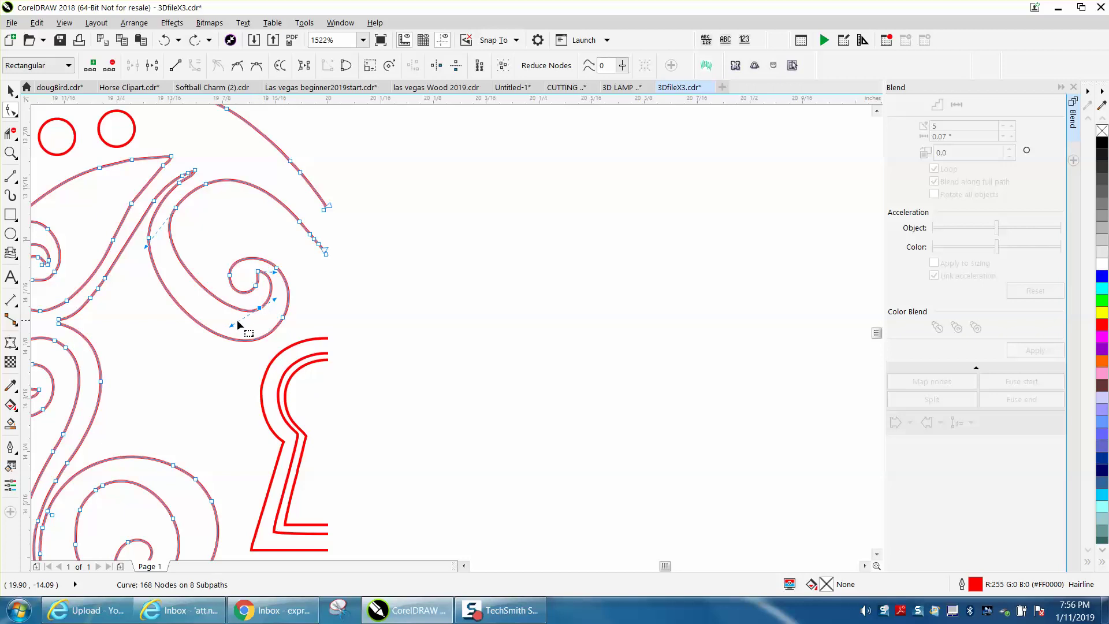
left_click_drag(232, 325, 202, 336)
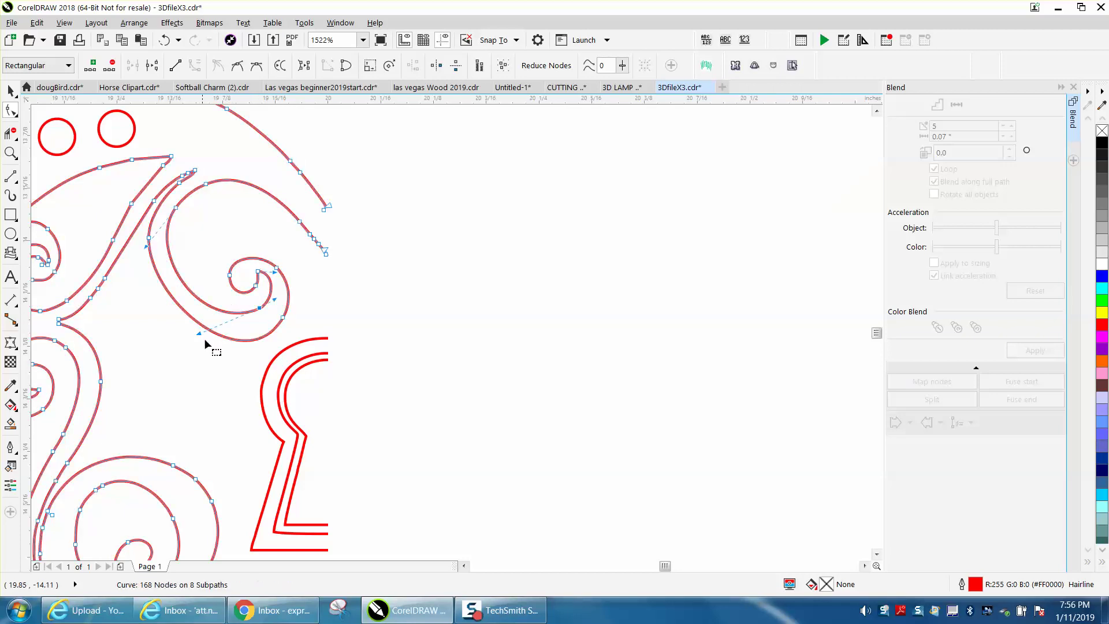
scroll(273, 310, "down", 2)
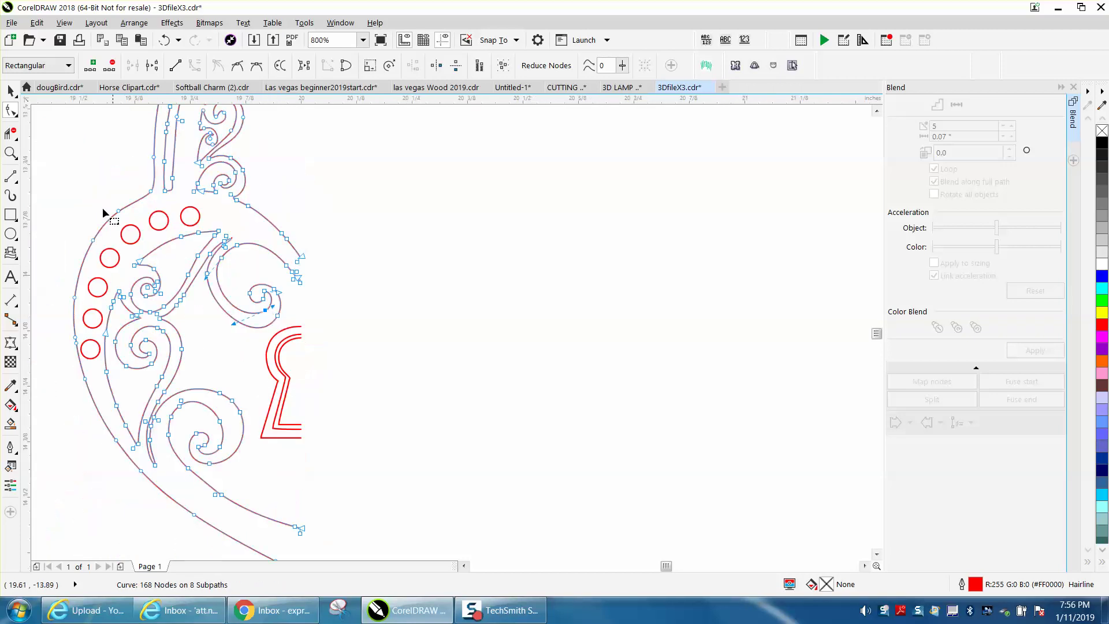
key("space")
- Select the red half outline and mirror a copy across to complete the padlock
scroll(350, 210, "down", 1)
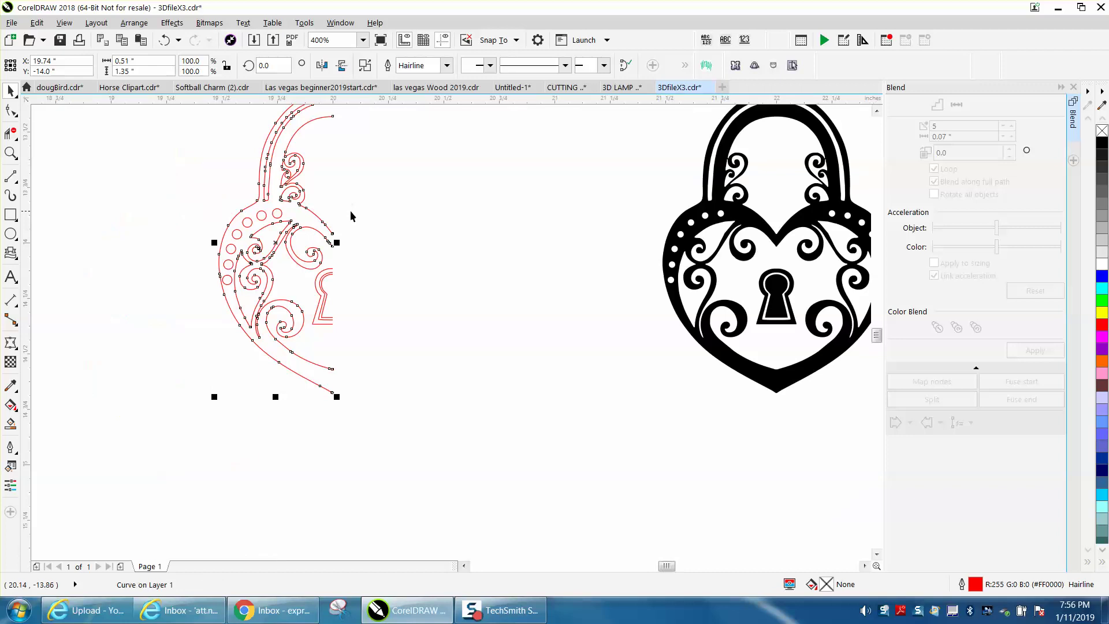
scroll(261, 180, "down", 1)
left_click_drag(217, 124, 386, 321)
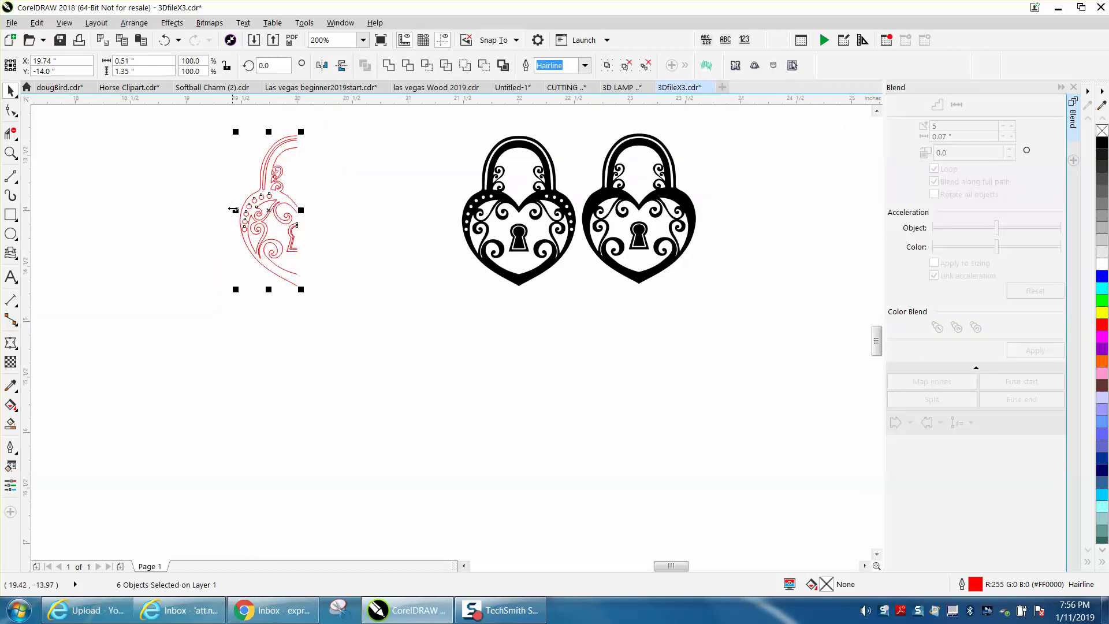
left_click_drag(233, 211, 358, 210)
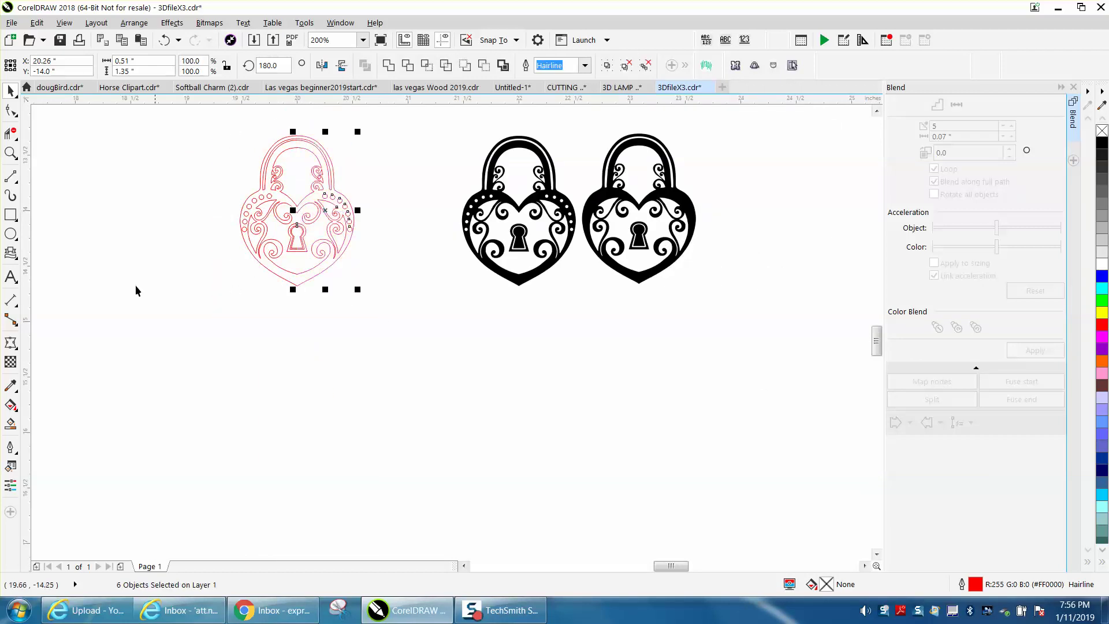
- Smart Fill the padlock body, inner keyhole and keyhole band solid black
left_click(10, 423)
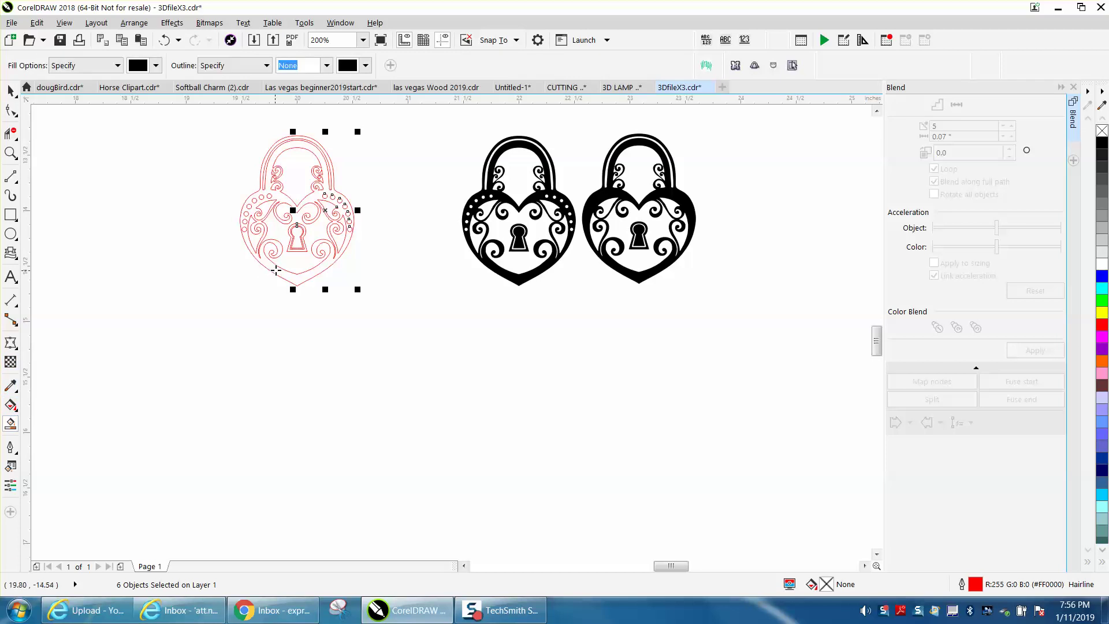
left_click(276, 270)
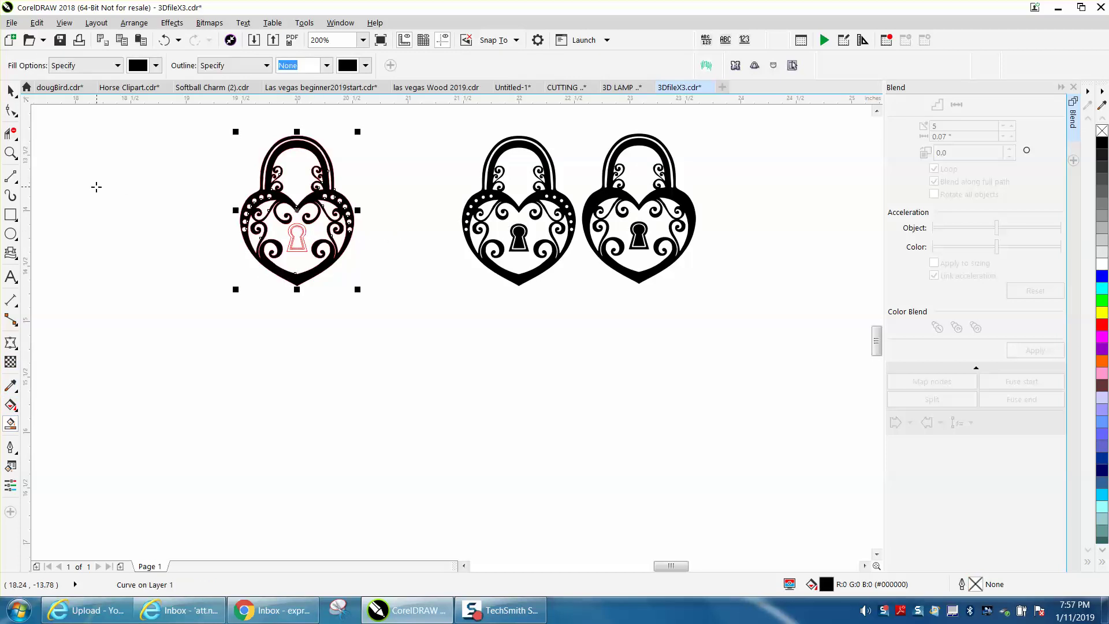
left_click(10, 152)
left_click_drag(253, 211, 387, 285)
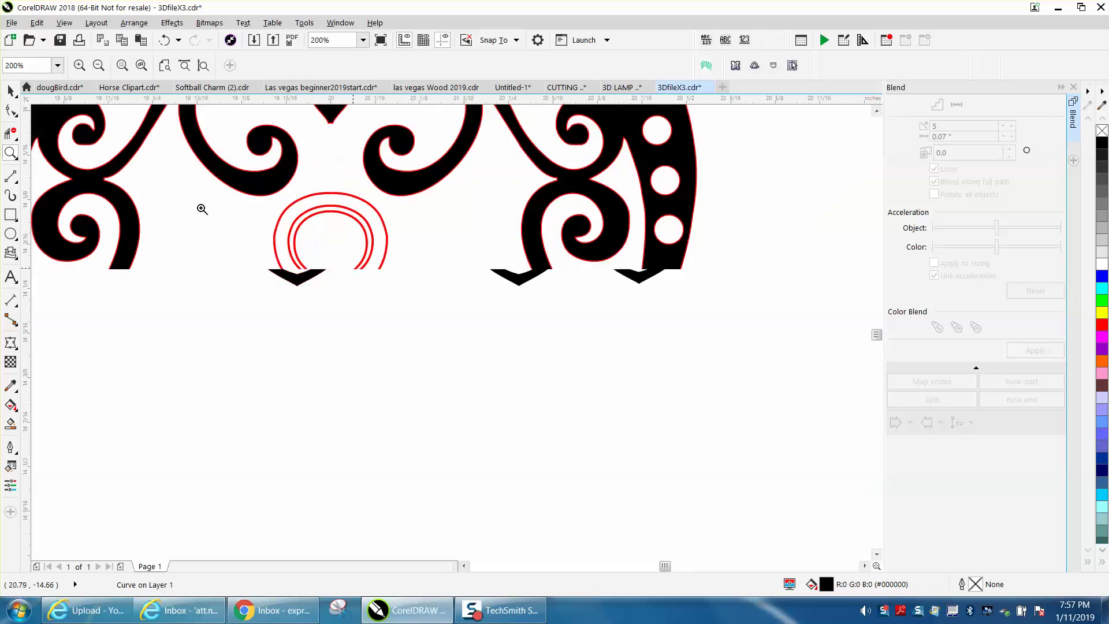
left_click(10, 424)
left_click(339, 330)
left_click(289, 365)
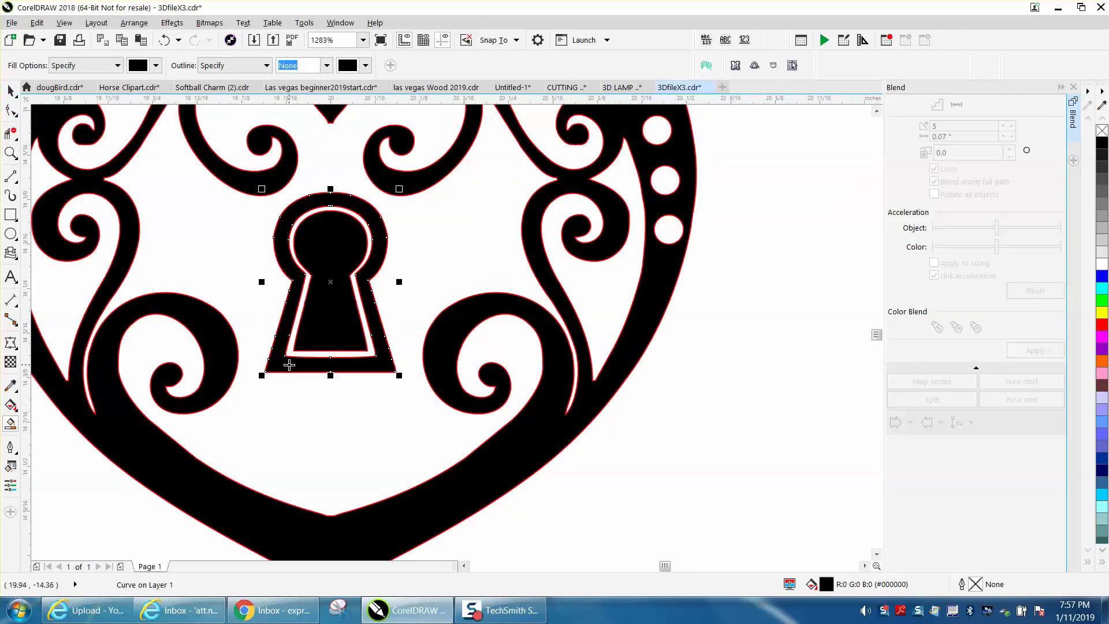
scroll(314, 337, "down", 3)
left_click(10, 90)
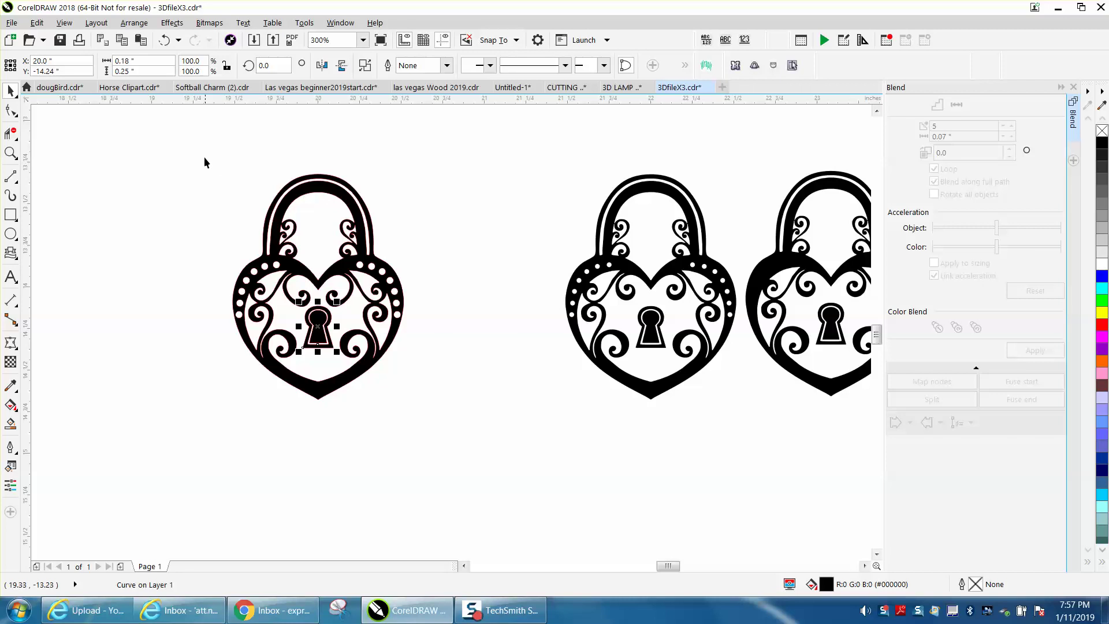
- Select all 15 parts of the left padlock, strip their outlines, and zoom in to confirm solid black
left_click_drag(196, 151, 476, 421)
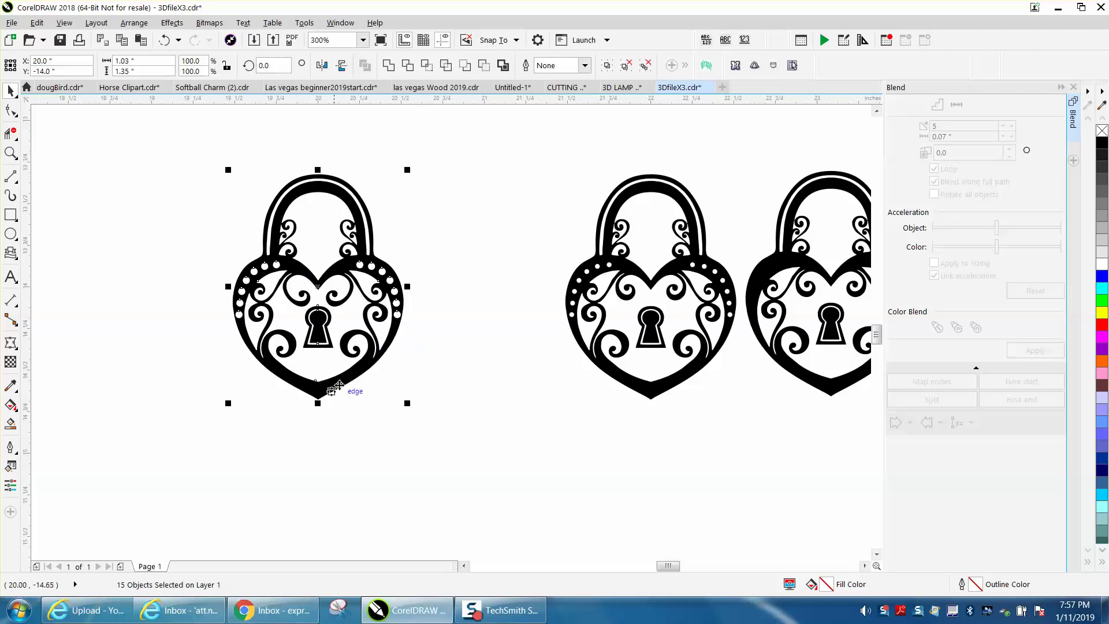
left_click(11, 153)
left_click_drag(207, 203, 518, 370)
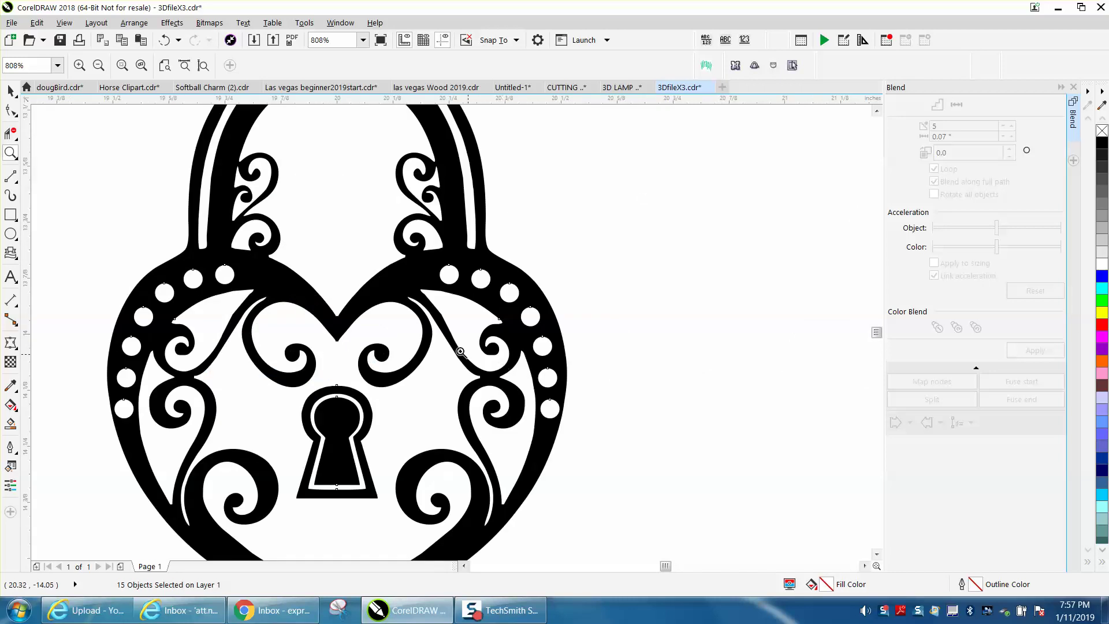
right_click(370, 296)
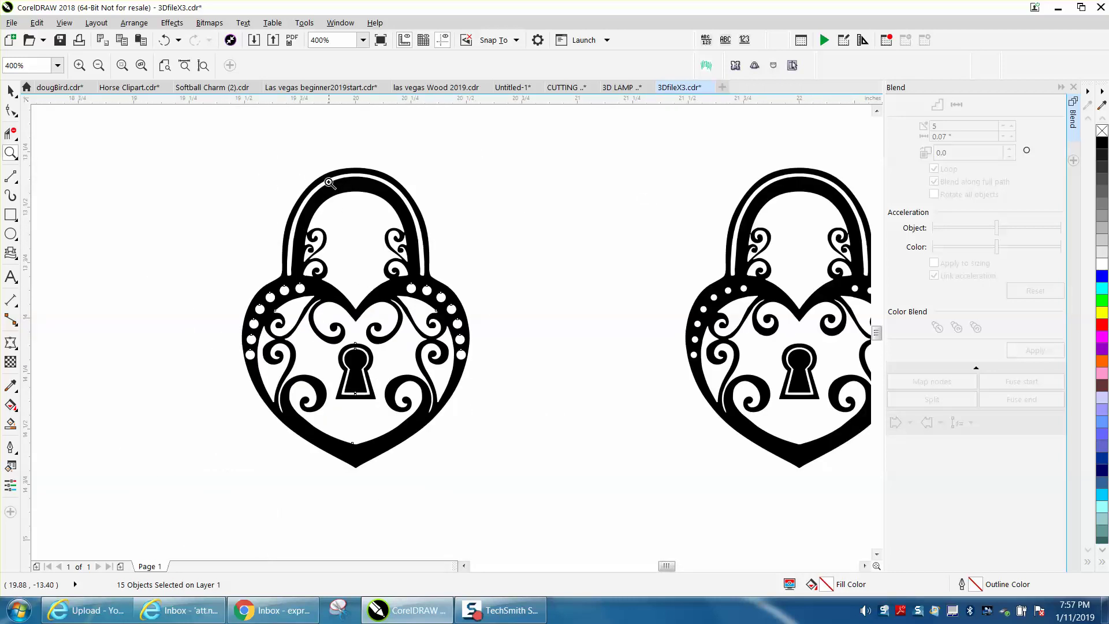